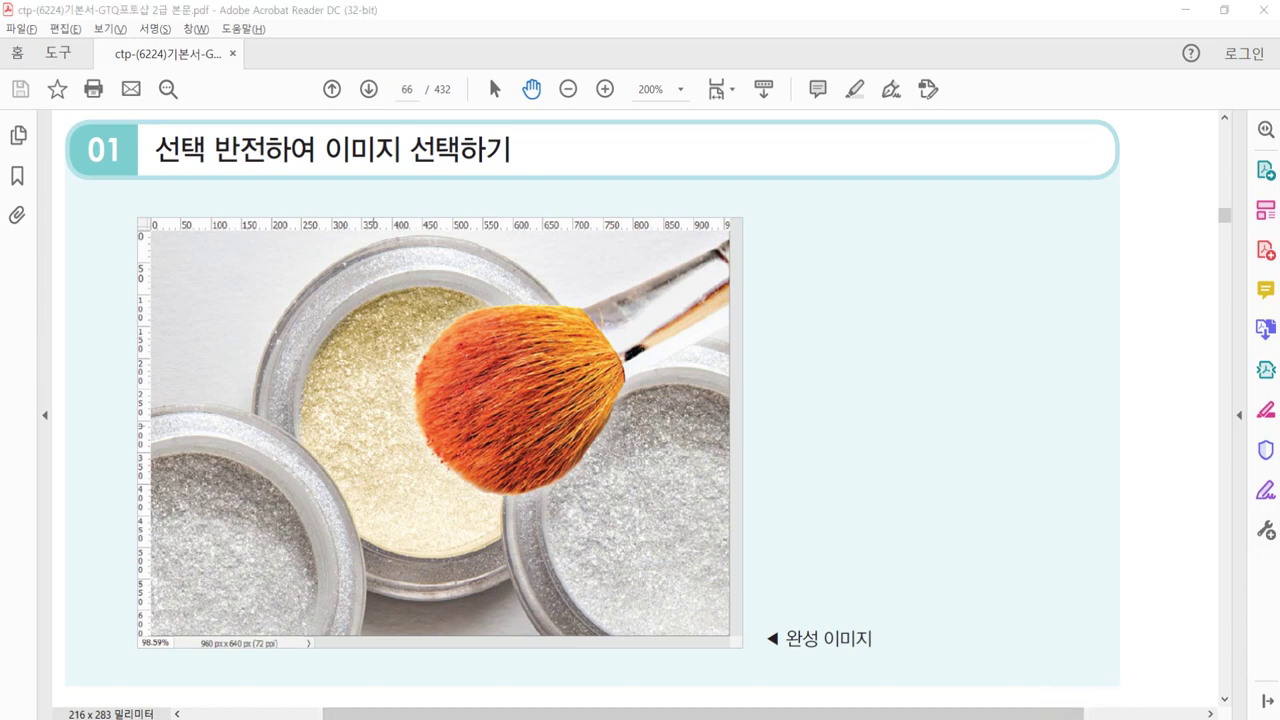
Switch to Photoshop and select the white background and part of the metal ferrule in 브러시.jpg with the Magic Wand tool
{"action": "key", "text": "alt+Tab"}
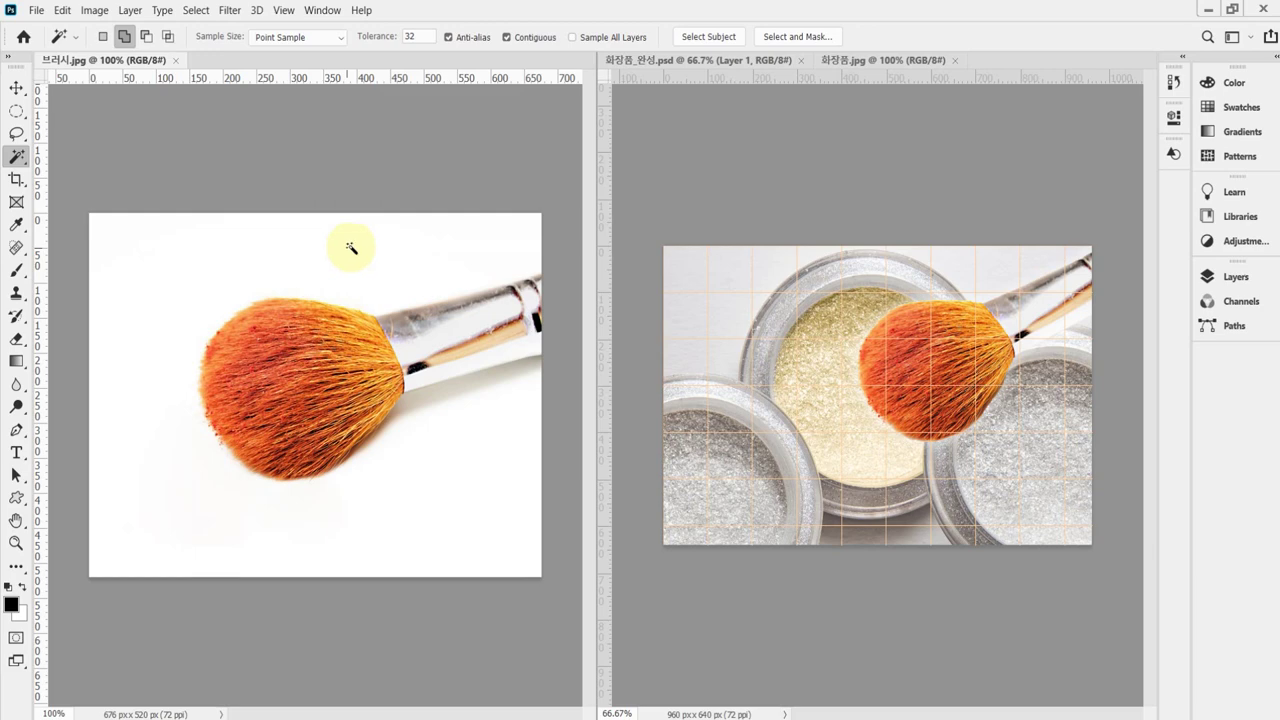
{"action": "left_click", "coordinate": [17, 164]}
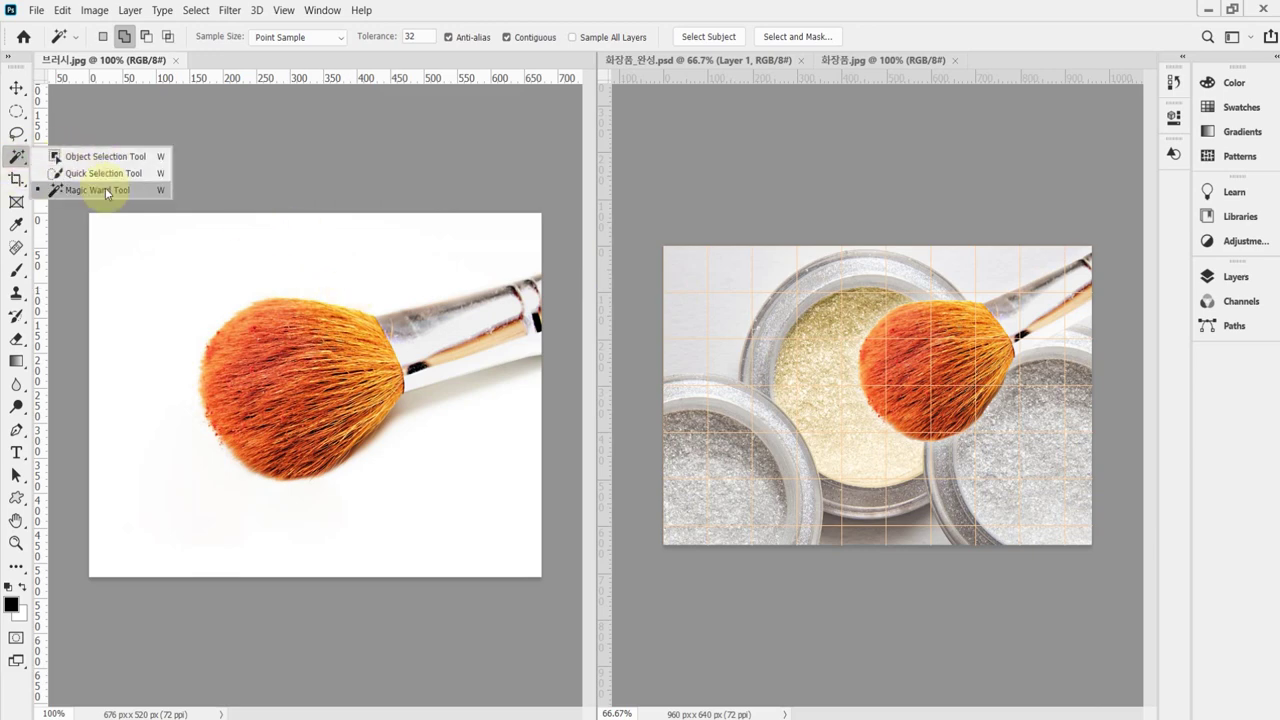
{"action": "left_click", "coordinate": [105, 189]}
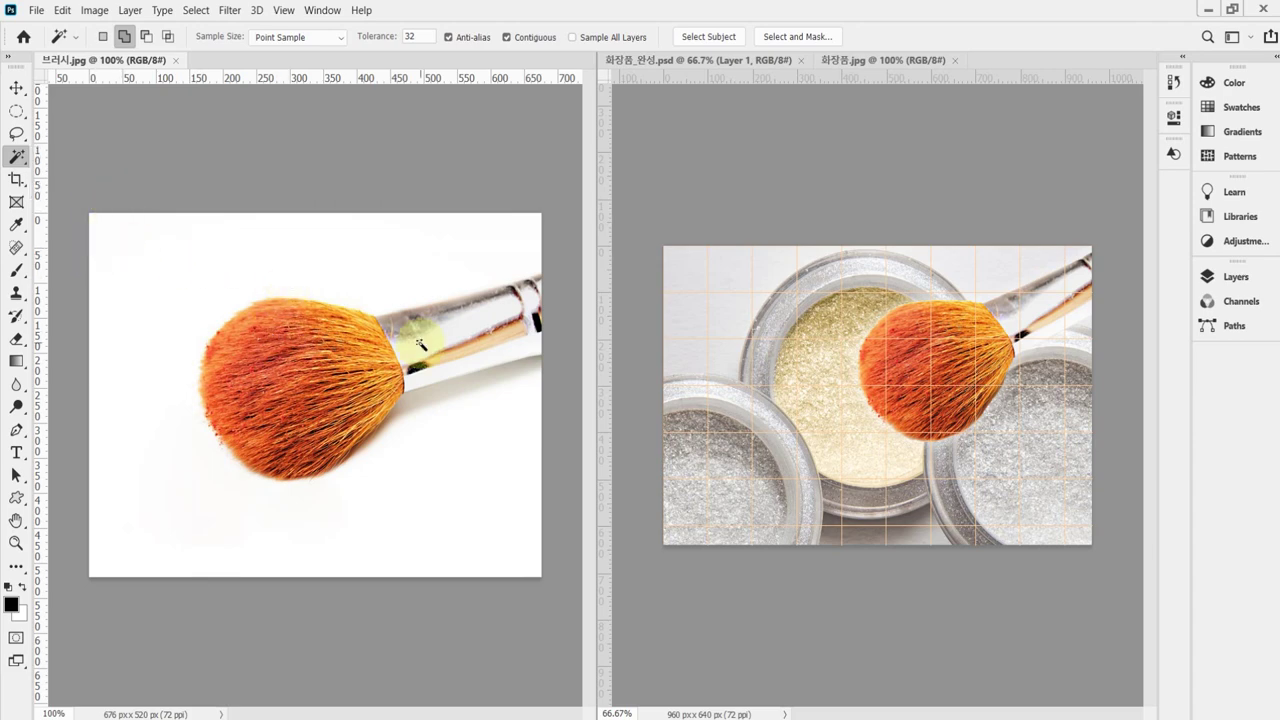
{"action": "left_click", "coordinate": [340, 257]}
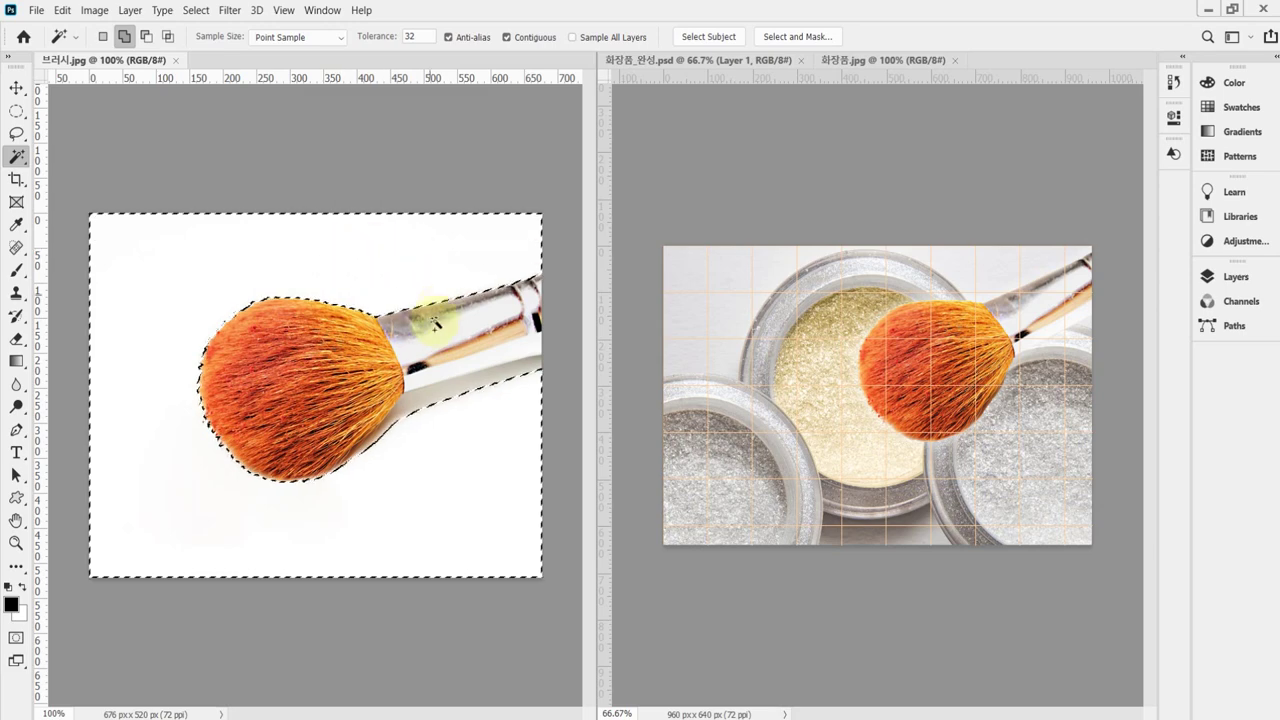
{"action": "left_click", "coordinate": [465, 328]}
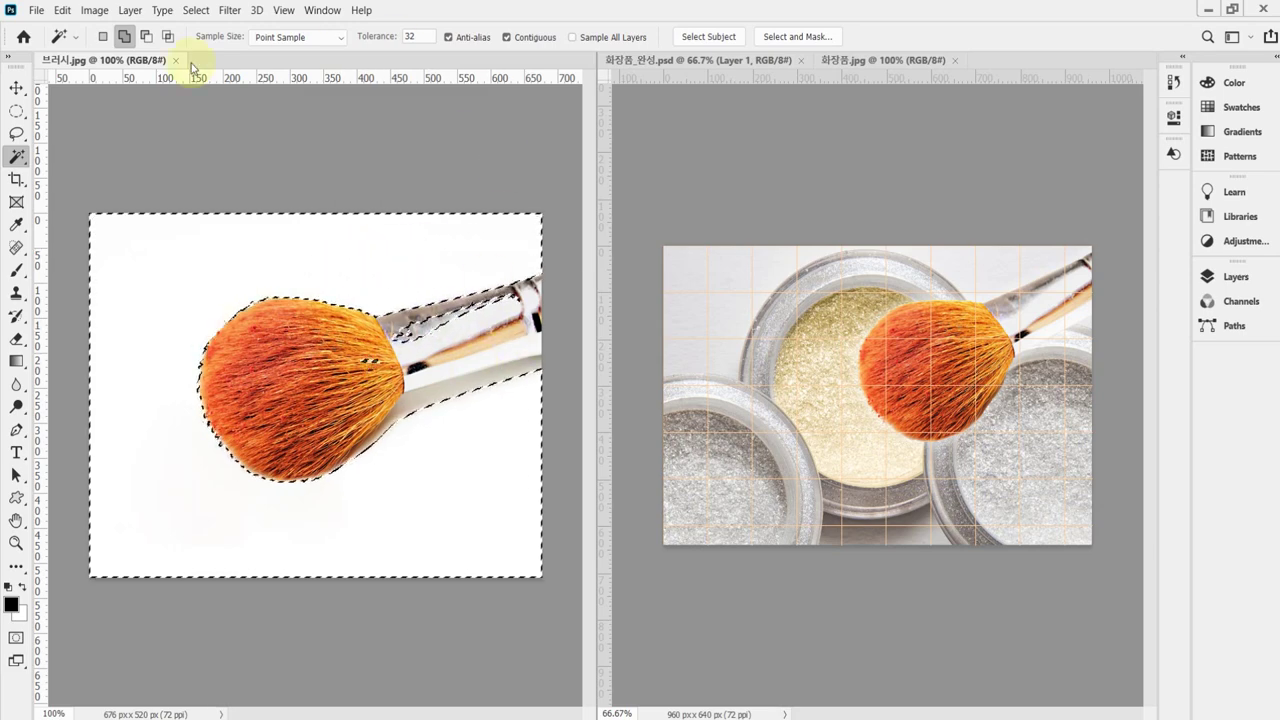
Reset all tools to their default settings
{"action": "right_click", "coordinate": [55, 38]}
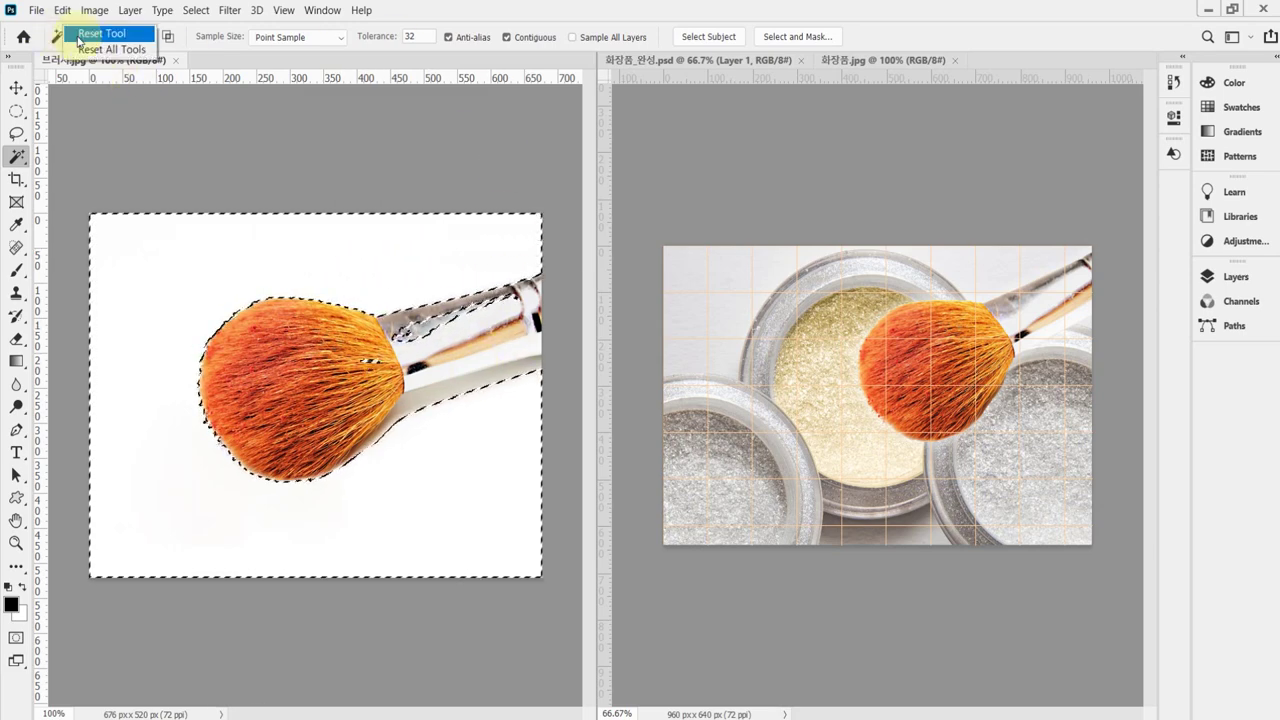
{"action": "left_click", "coordinate": [87, 55]}
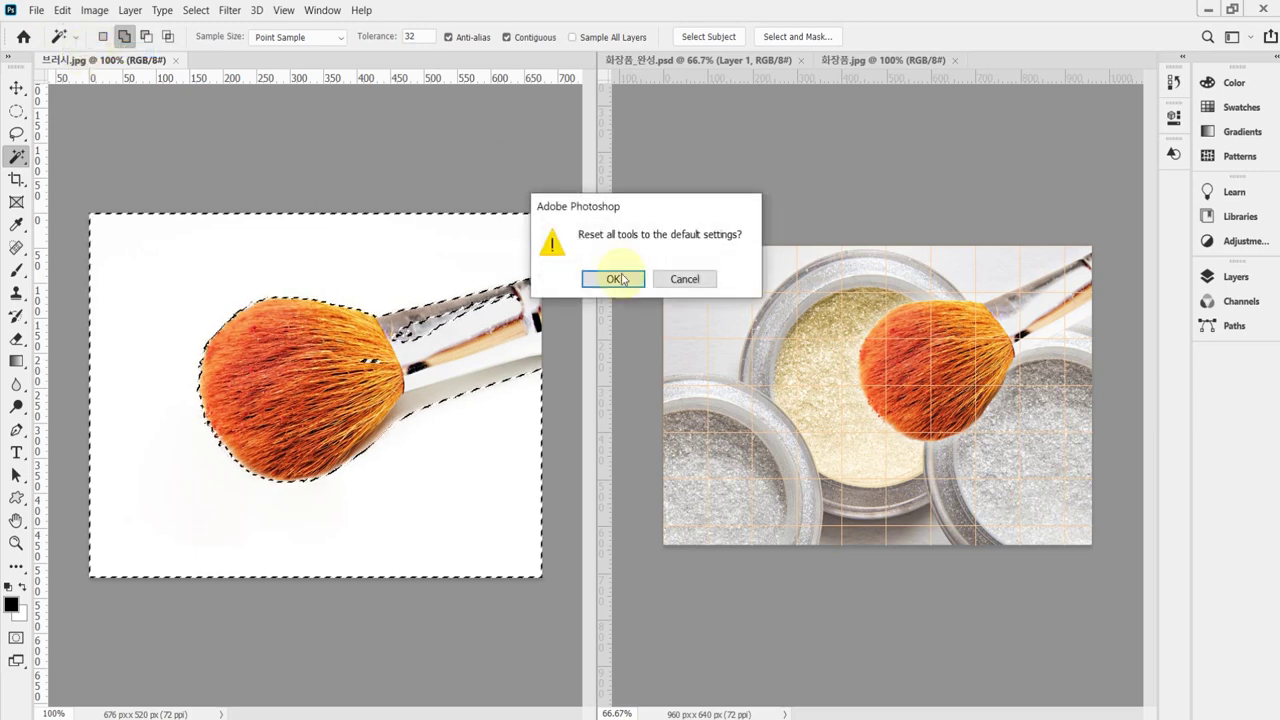
{"action": "left_click", "coordinate": [600, 286]}
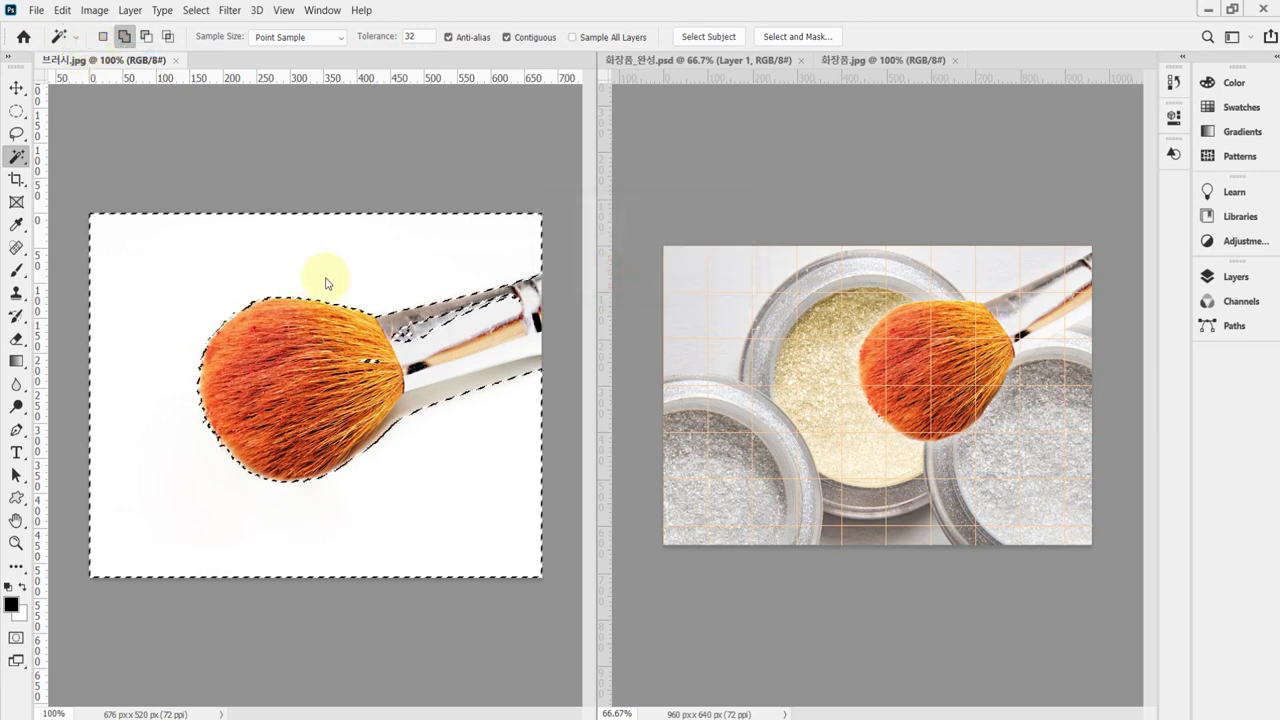
Try the Magic Wand in New Selection mode on the background, bristles and handle of the brush image, and clear the selection
{"action": "left_click", "coordinate": [266, 220]}
{"action": "left_click", "coordinate": [260, 254]}
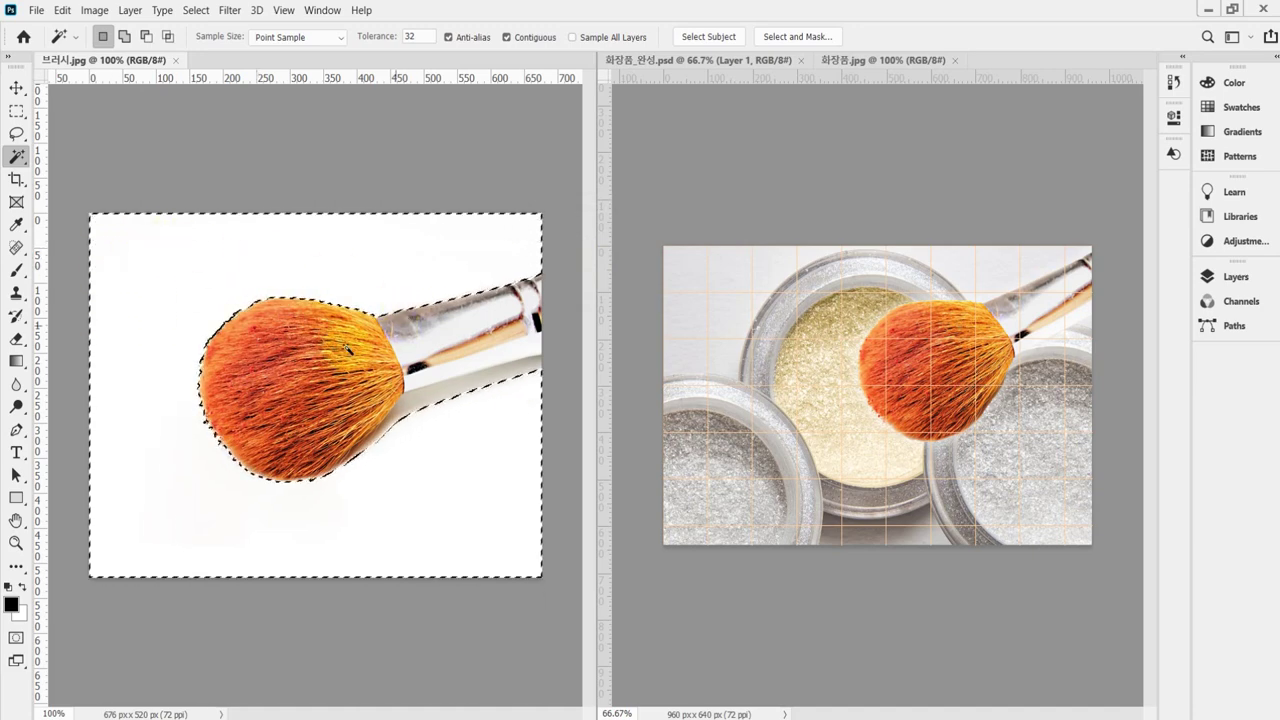
{"action": "left_click", "coordinate": [447, 328]}
{"action": "left_click", "coordinate": [478, 367]}
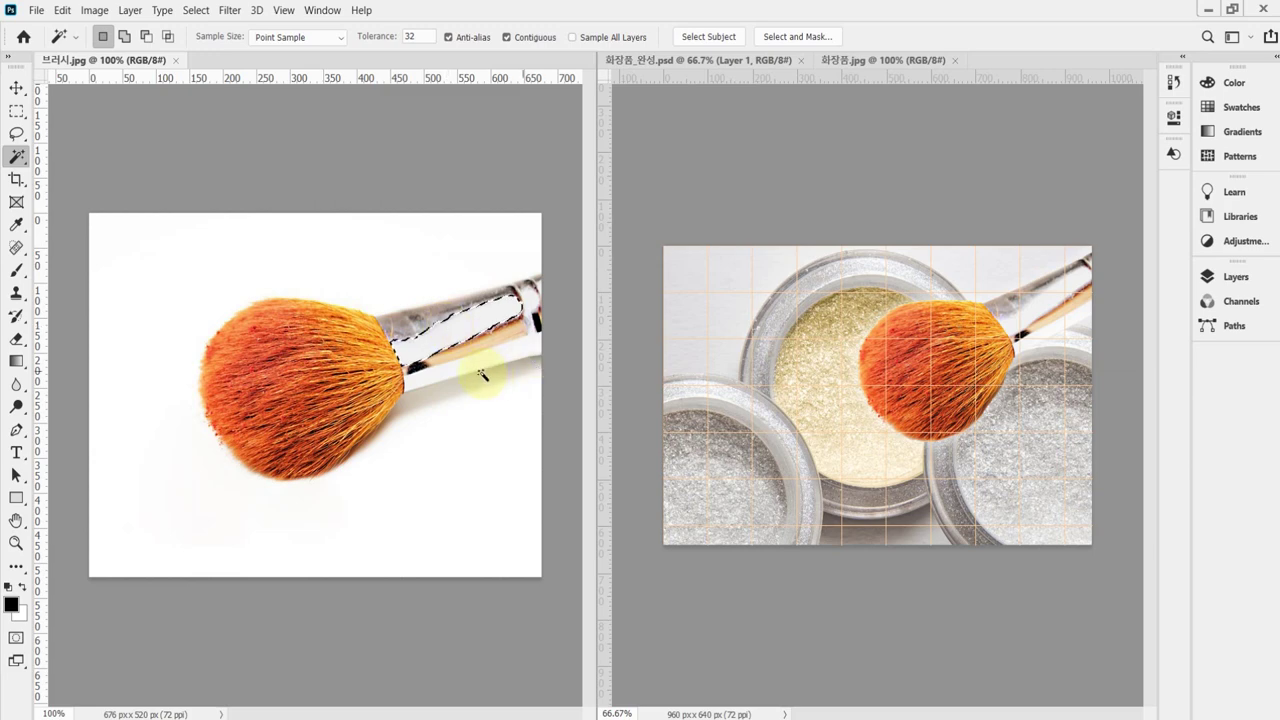
{"action": "left_click", "coordinate": [227, 356]}
{"action": "key", "text": "ctrl+d"}
{"action": "left_click", "coordinate": [425, 318]}
{"action": "left_click", "coordinate": [471, 366]}
{"action": "key", "text": "ctrl+d"}
{"action": "left_click", "coordinate": [415, 248]}
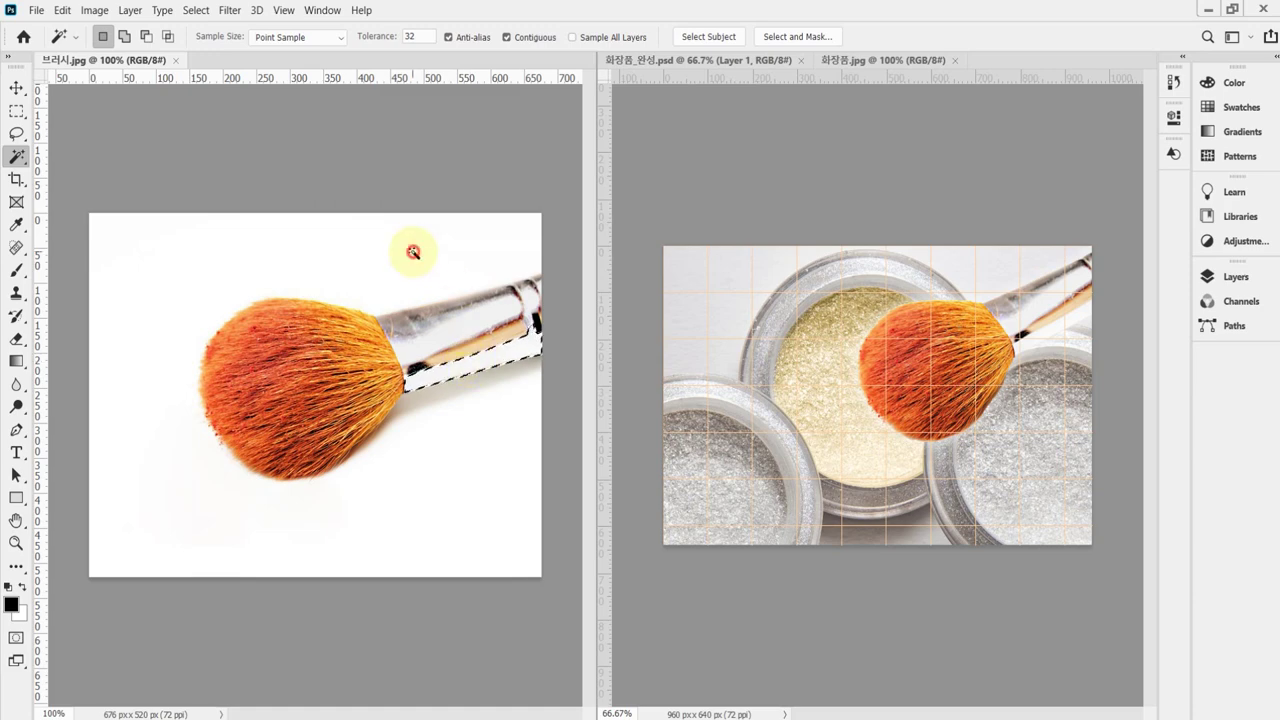
{"action": "left_click", "coordinate": [324, 257]}
{"action": "key", "text": "ctrl+d"}
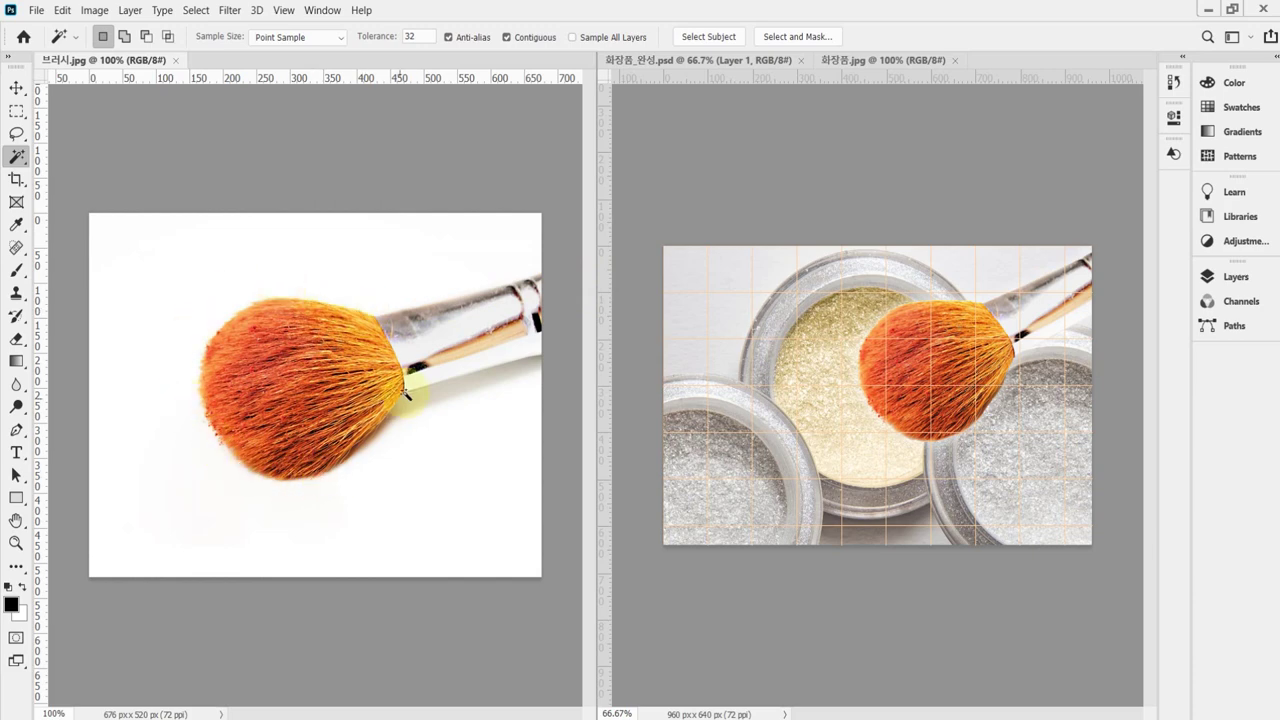
Select the white background with the Magic Wand at tolerance 43 and add the shadow below the handle in Add to Selection mode
{"action": "left_click", "coordinate": [301, 230]}
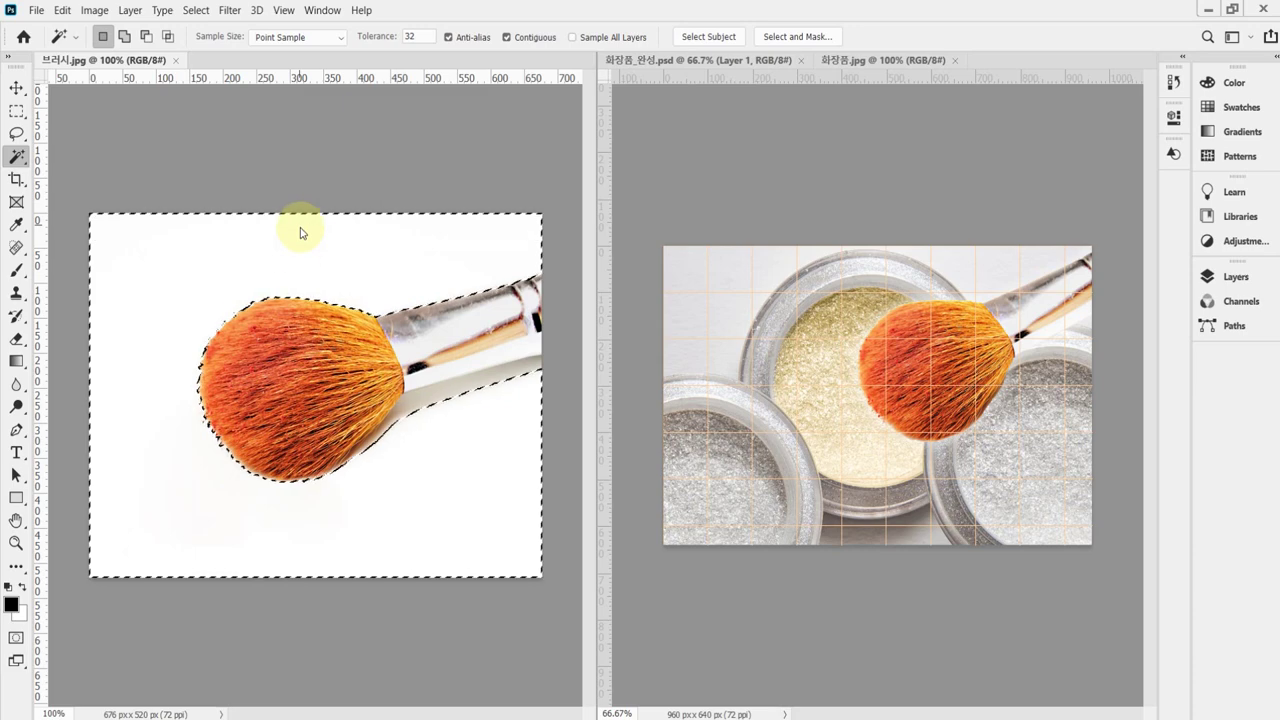
{"action": "left_click", "coordinate": [302, 250]}
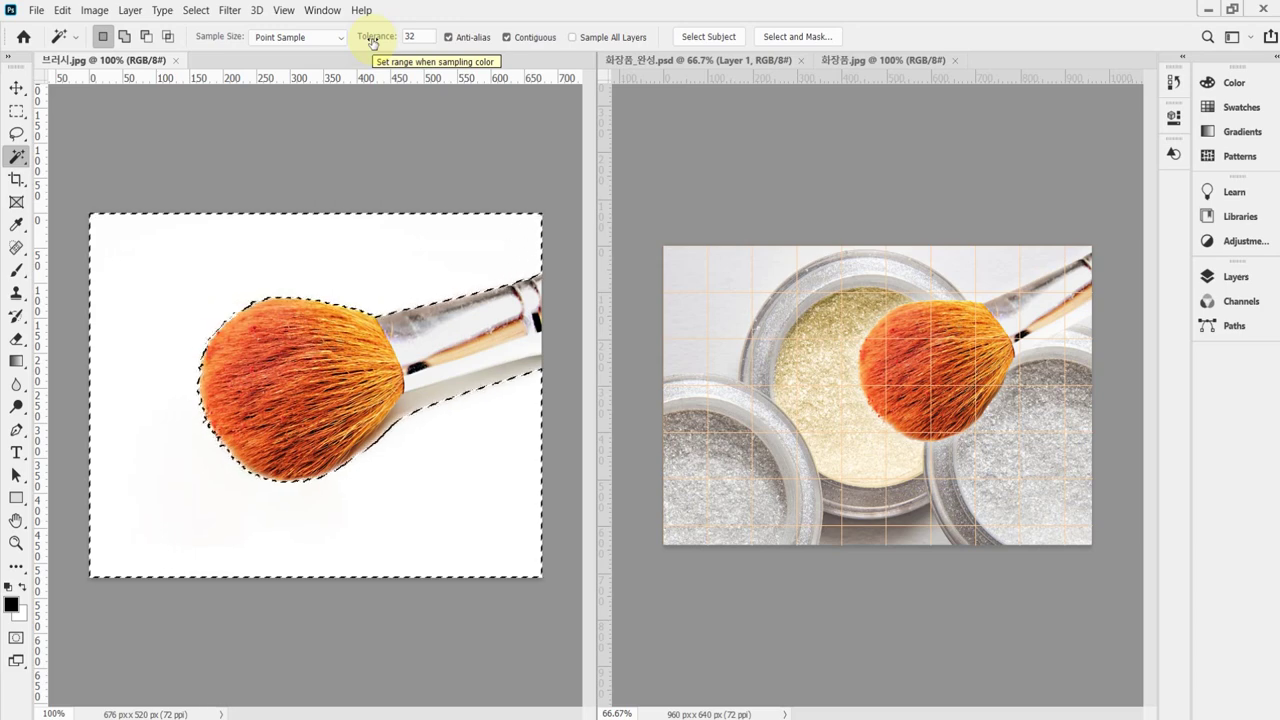
{"action": "left_click_drag", "start_coordinate": [373, 42], "coordinate": [378, 42]}
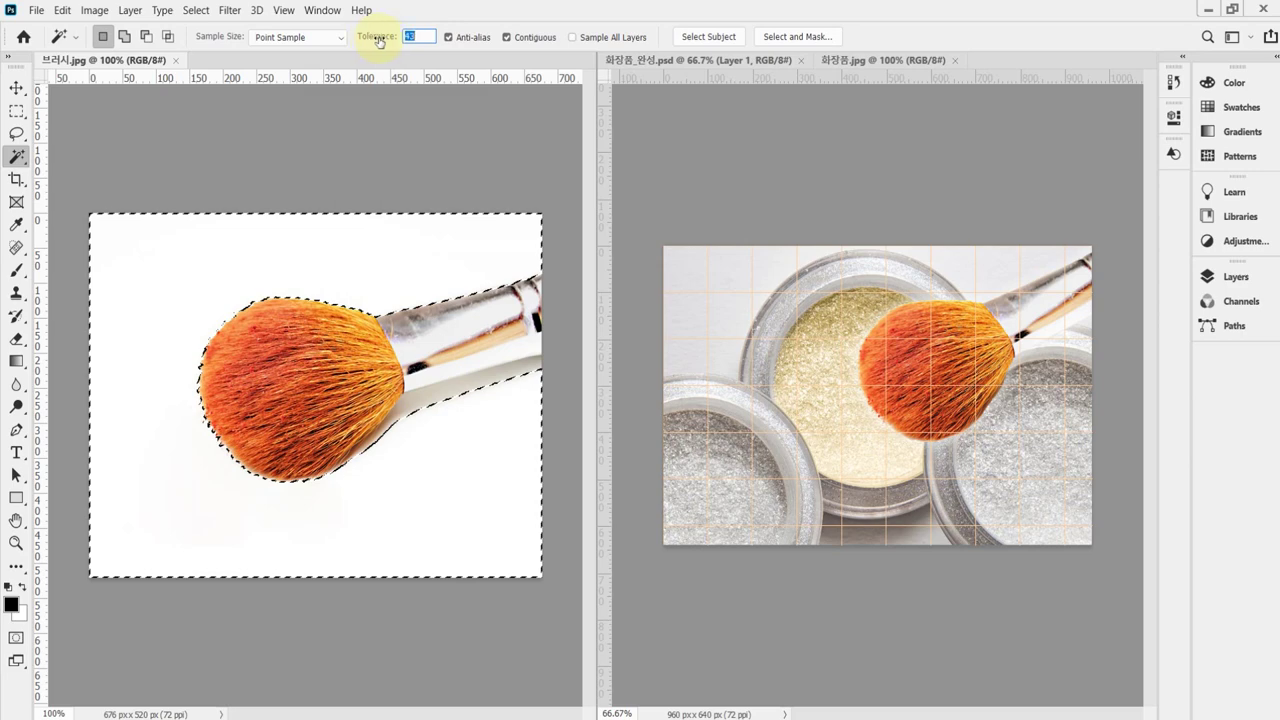
{"action": "left_click", "coordinate": [386, 248]}
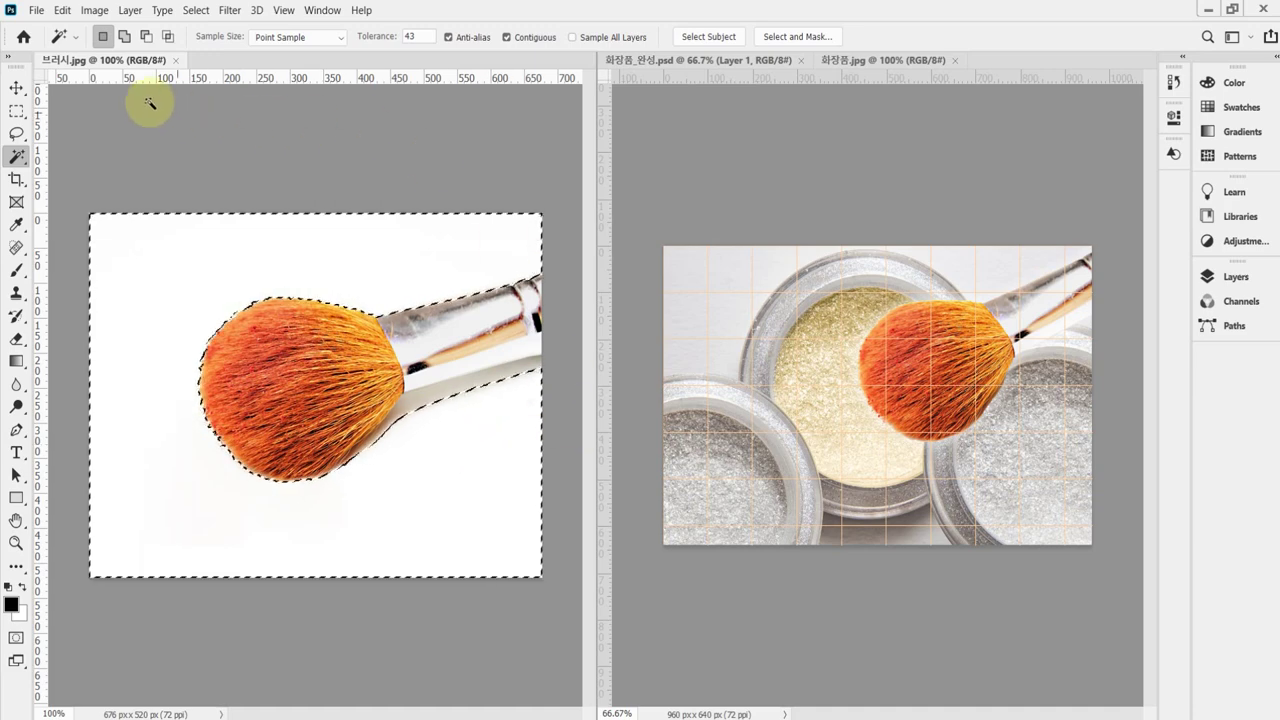
{"action": "left_click", "coordinate": [125, 40]}
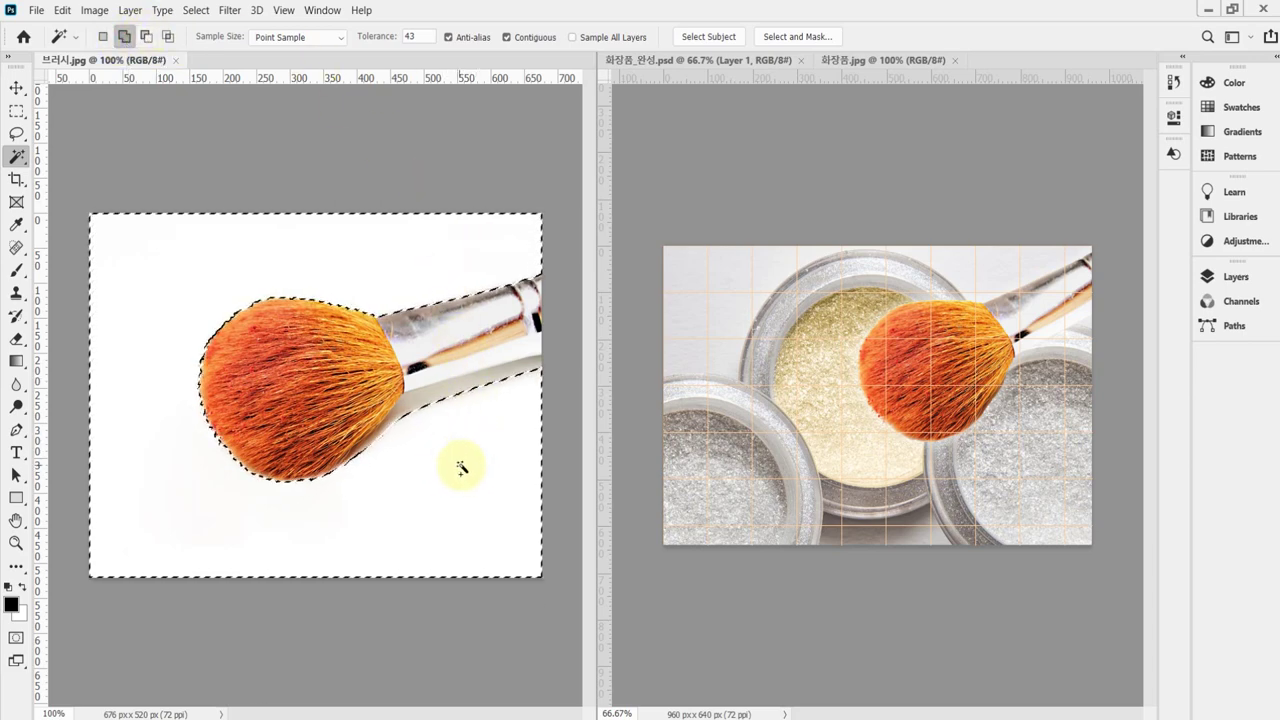
{"action": "left_click", "coordinate": [456, 400]}
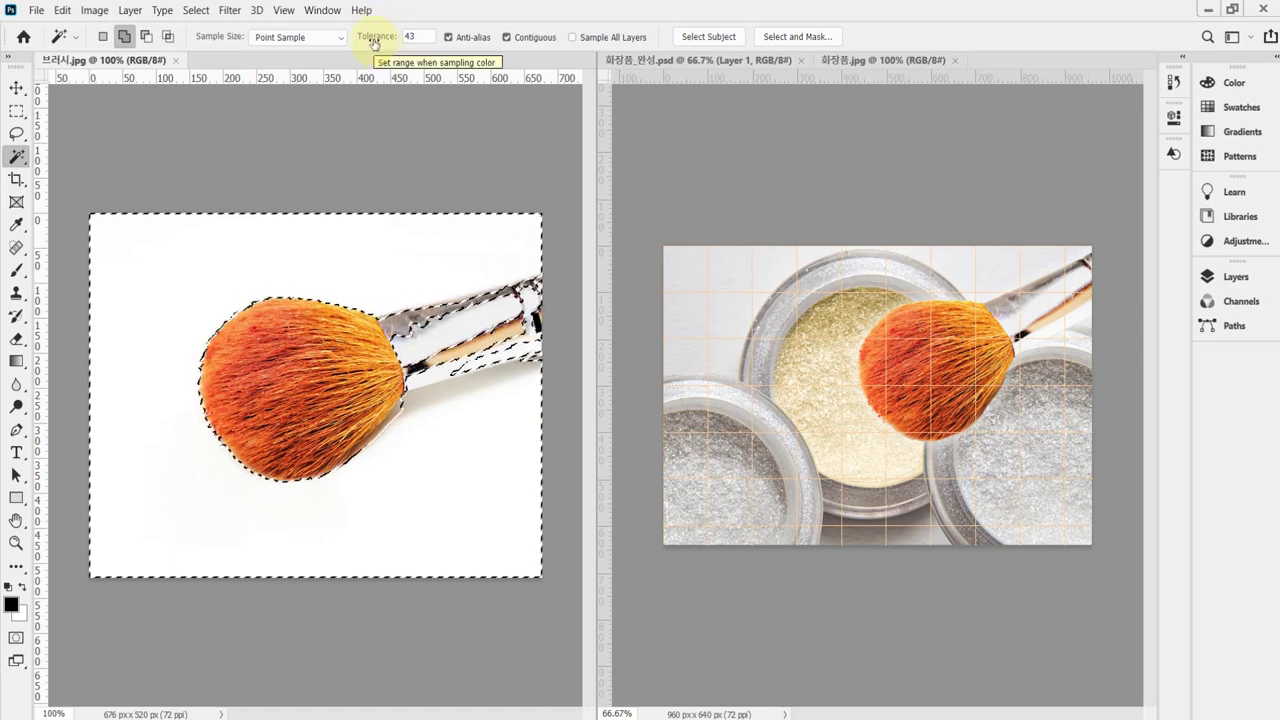
Set the Magic Wand tolerance to 26 and clear the selection in the brush image
{"action": "left_click_drag", "start_coordinate": [373, 42], "coordinate": [358, 44]}
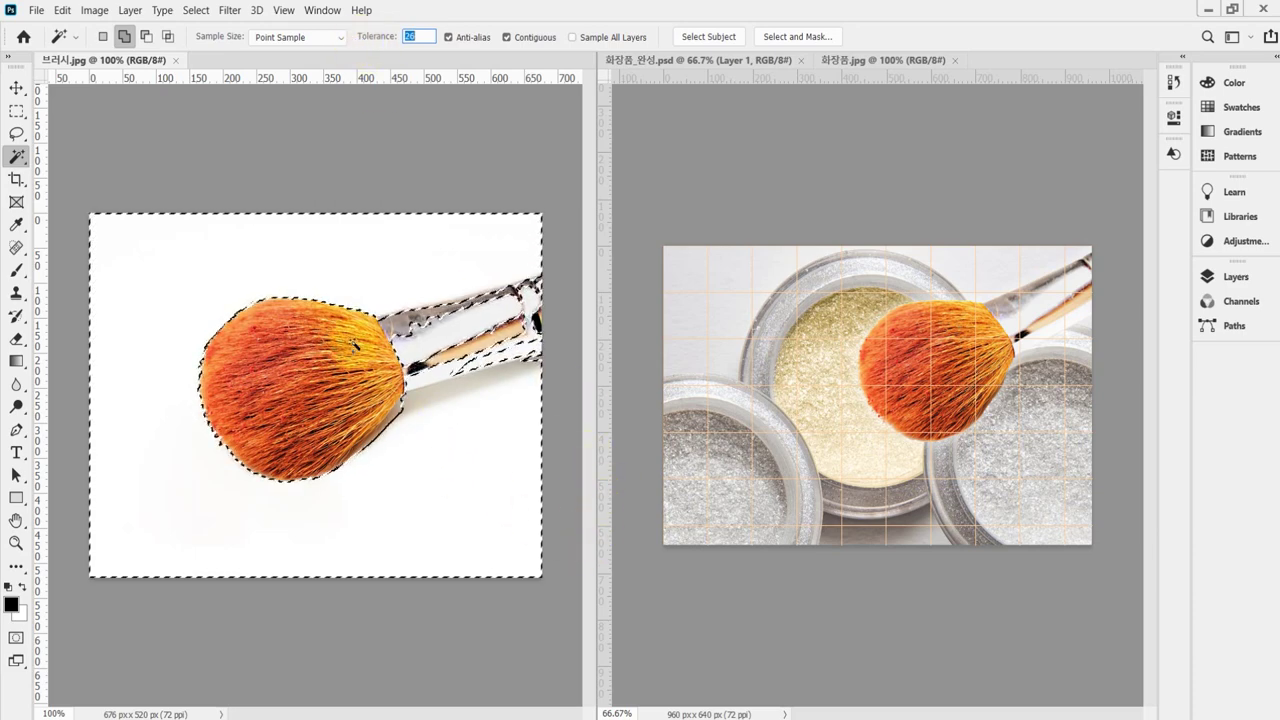
{"action": "key", "text": "ctrl+d"}
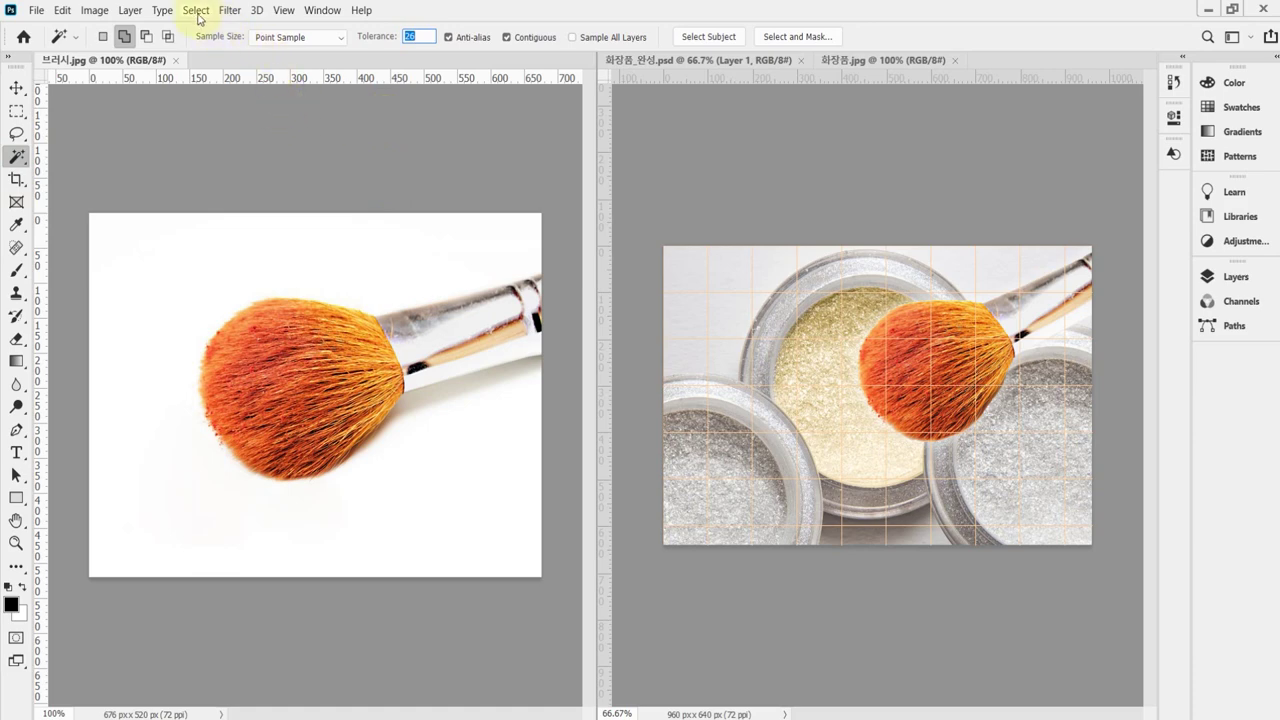
{"action": "left_click", "coordinate": [257, 245]}
{"action": "left_click", "coordinate": [194, 10]}
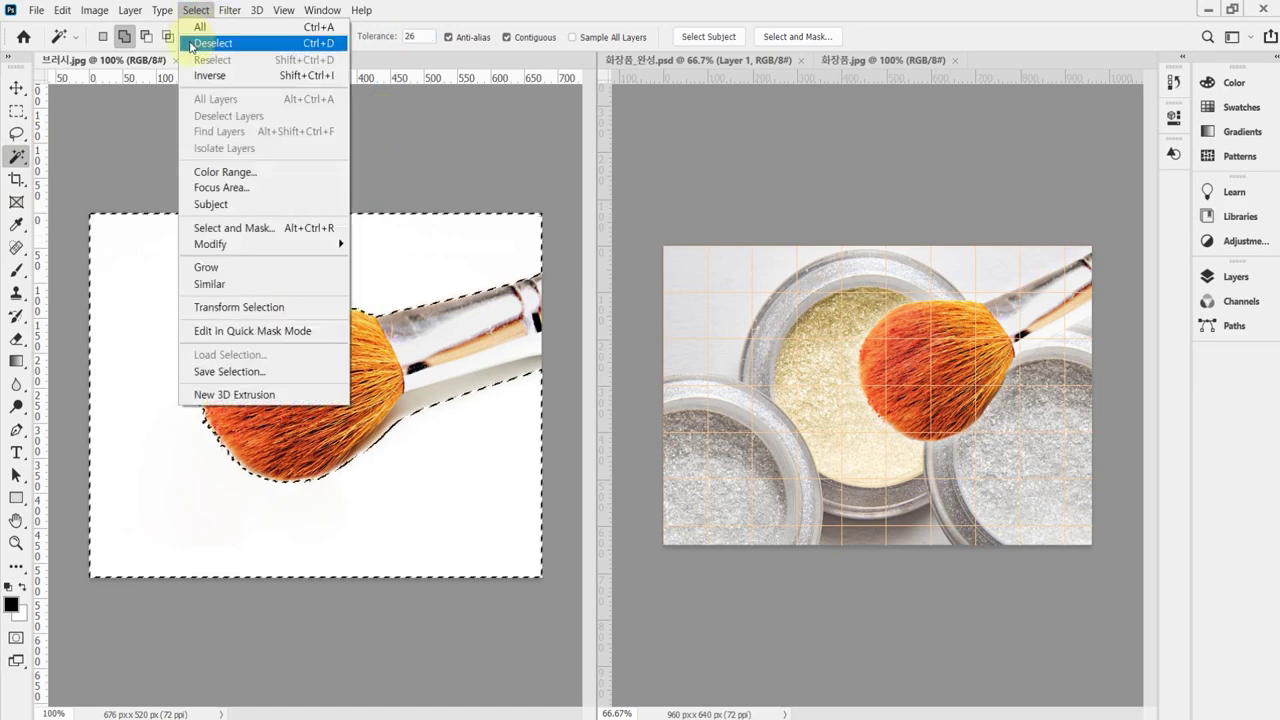
{"action": "left_click", "coordinate": [190, 44]}
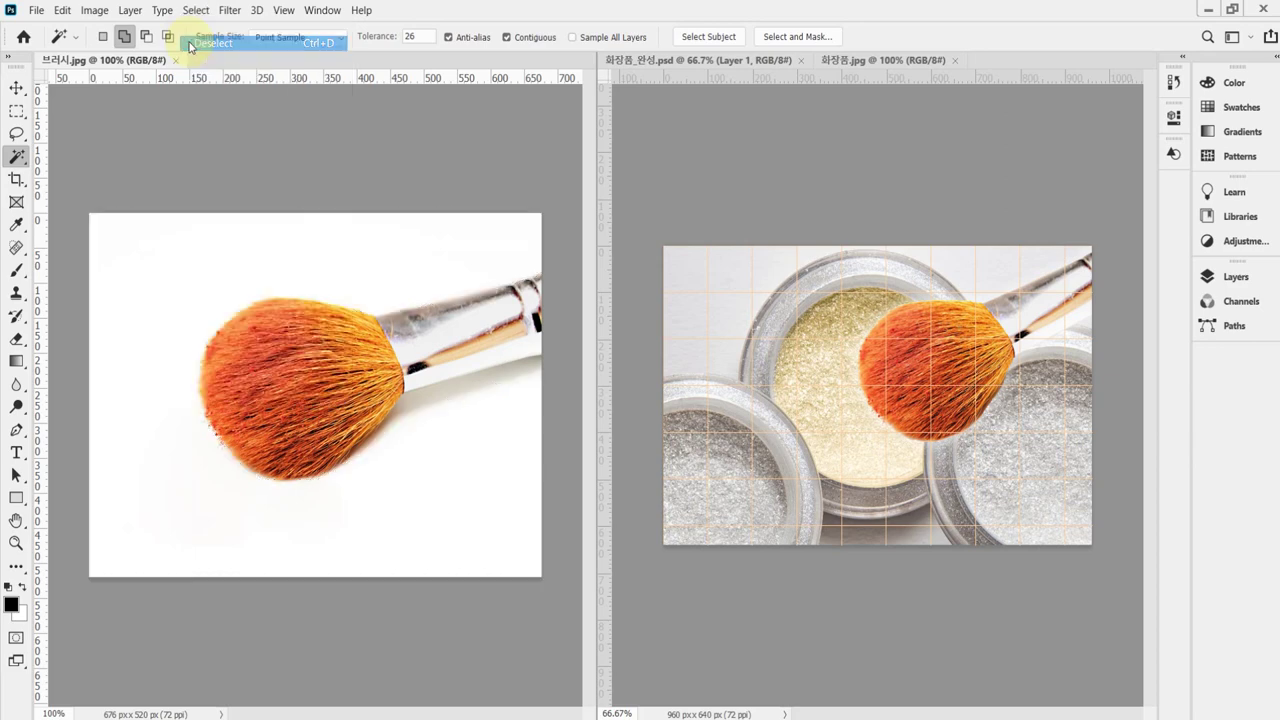
Select the white background including the shadow below the handle, and invert the selection so it covers the brush
{"action": "left_click", "coordinate": [405, 268]}
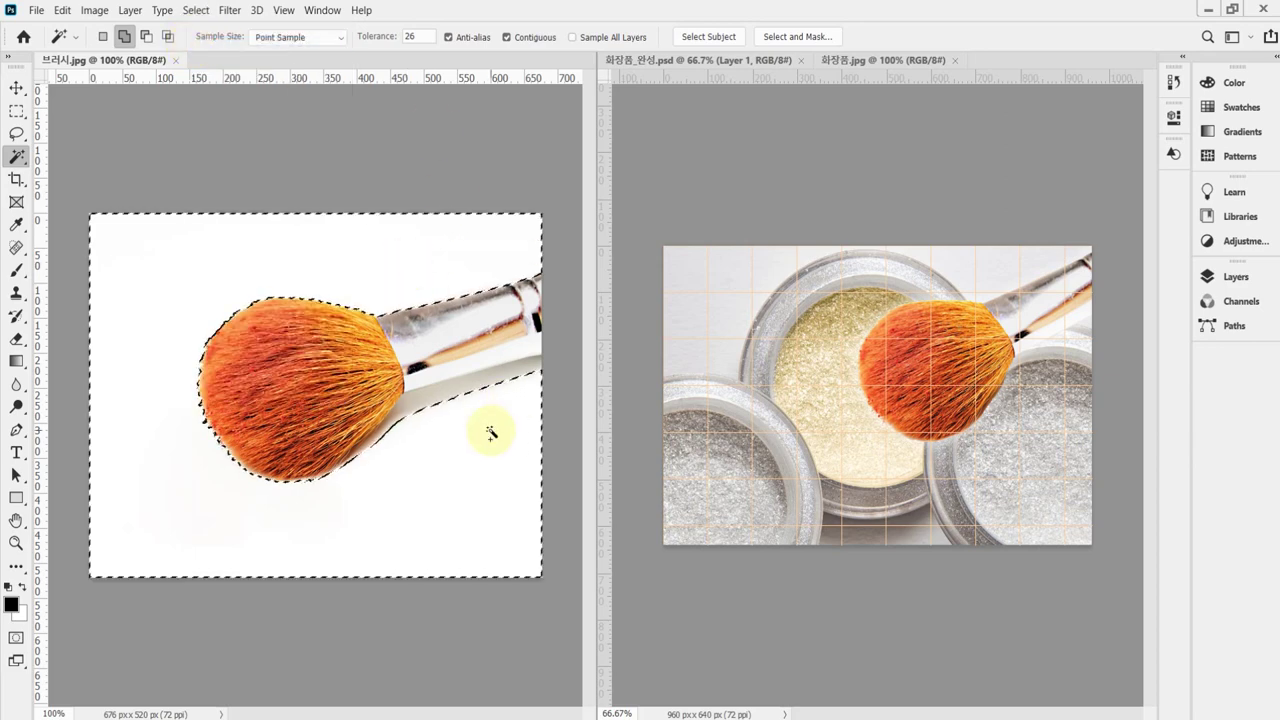
{"action": "left_click", "coordinate": [444, 399]}
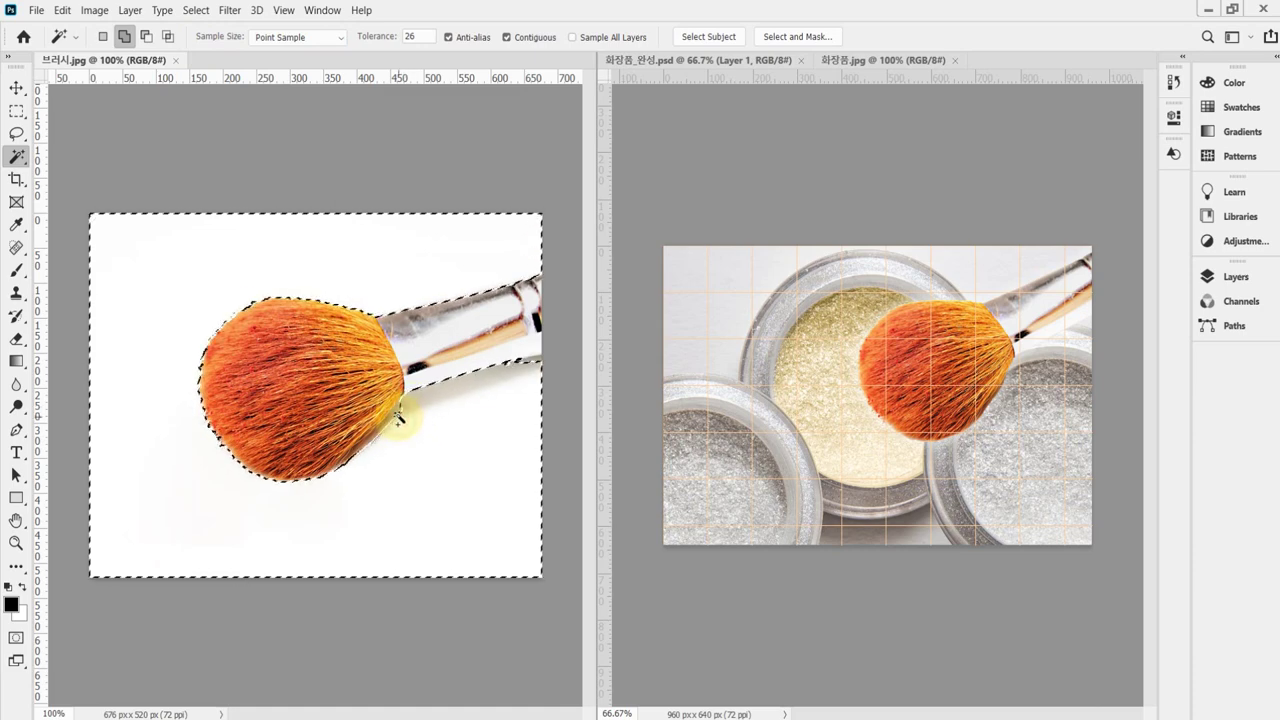
{"action": "left_click", "coordinate": [532, 369]}
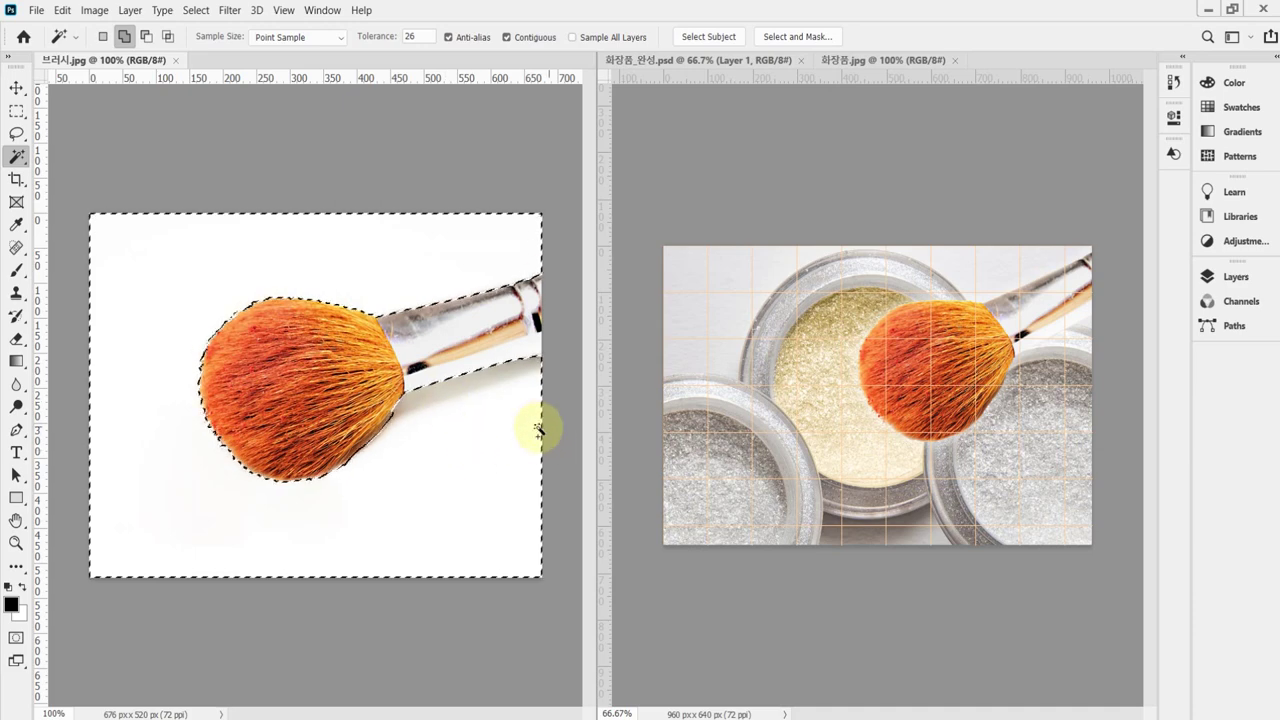
{"action": "left_click", "coordinate": [192, 11]}
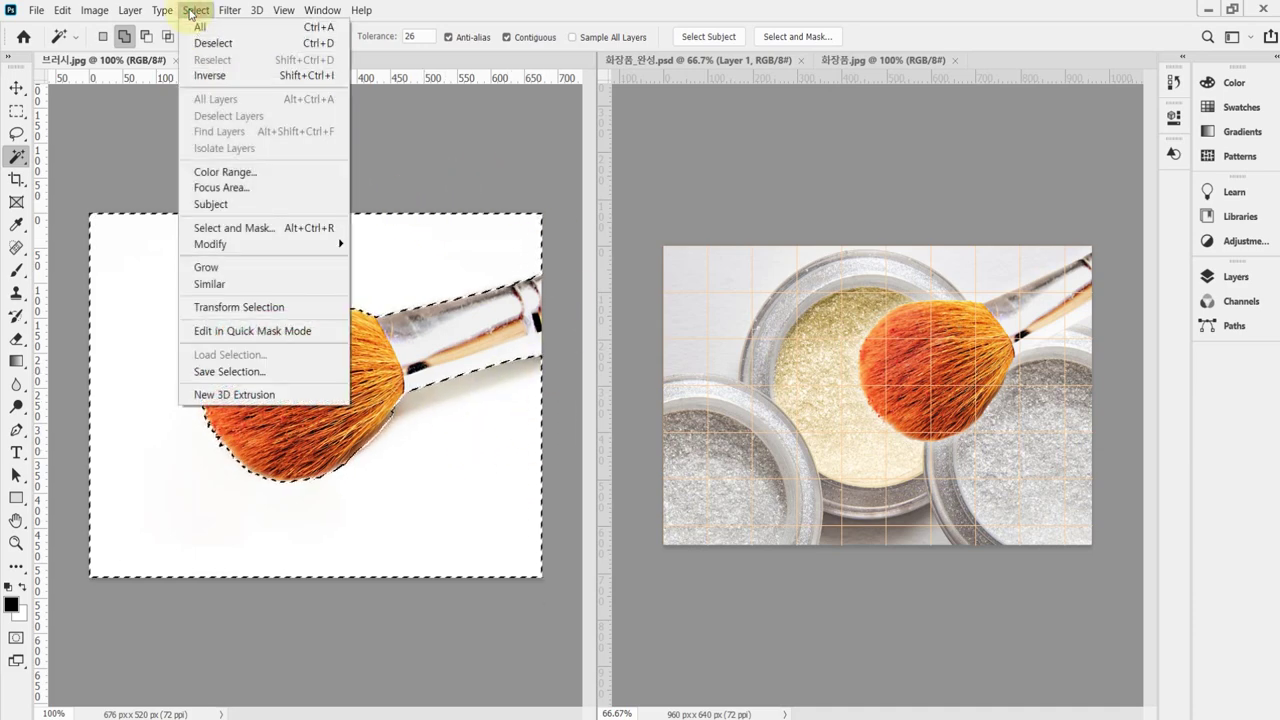
{"action": "left_click", "coordinate": [190, 78]}
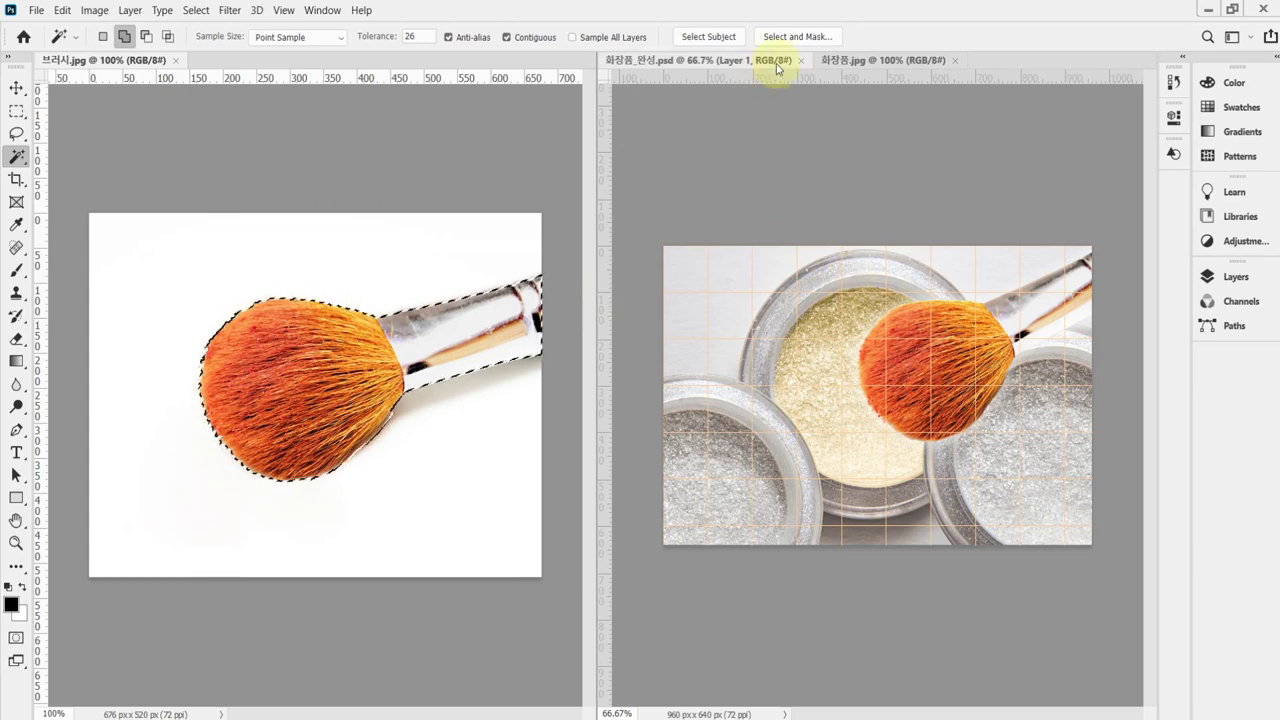
Move 화장품.jpg into the same document group as 브러시.jpg, fit it to the window and paste the copied brush into it
{"action": "left_click_drag", "start_coordinate": [848, 58], "coordinate": [148, 68]}
{"action": "key", "text": "ctrl+0"}
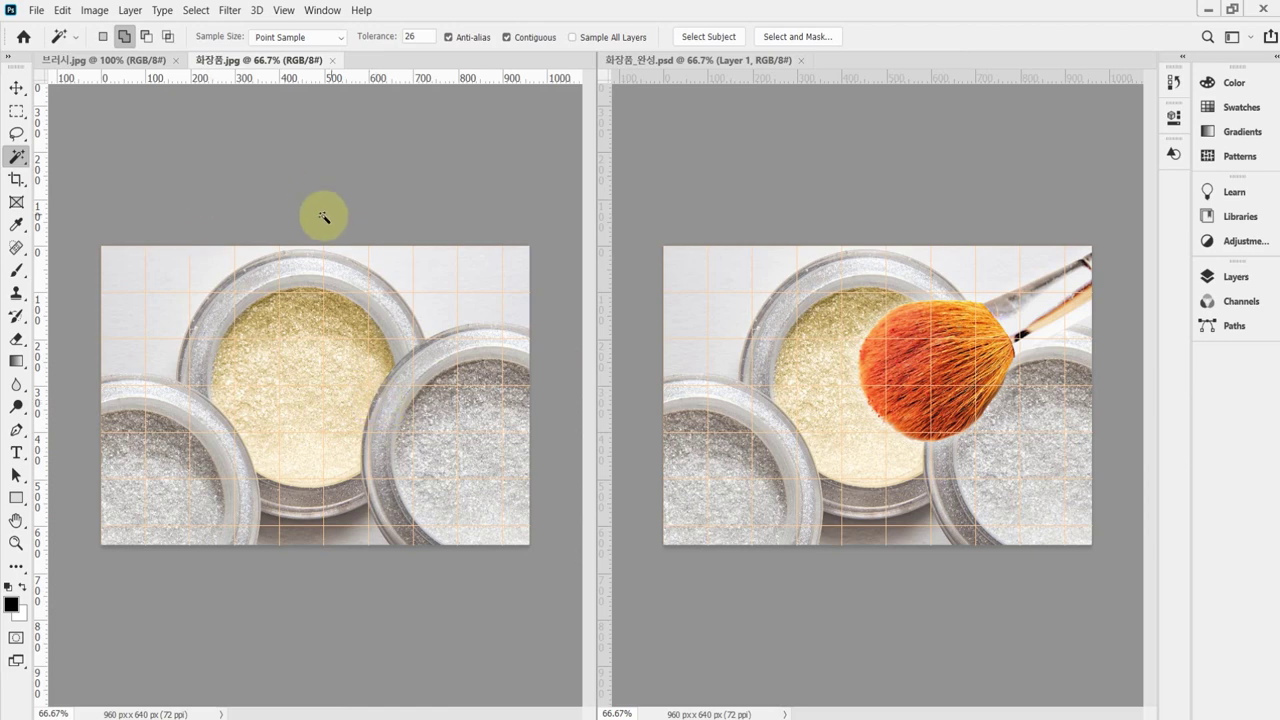
{"action": "key", "text": "ctrl+v"}
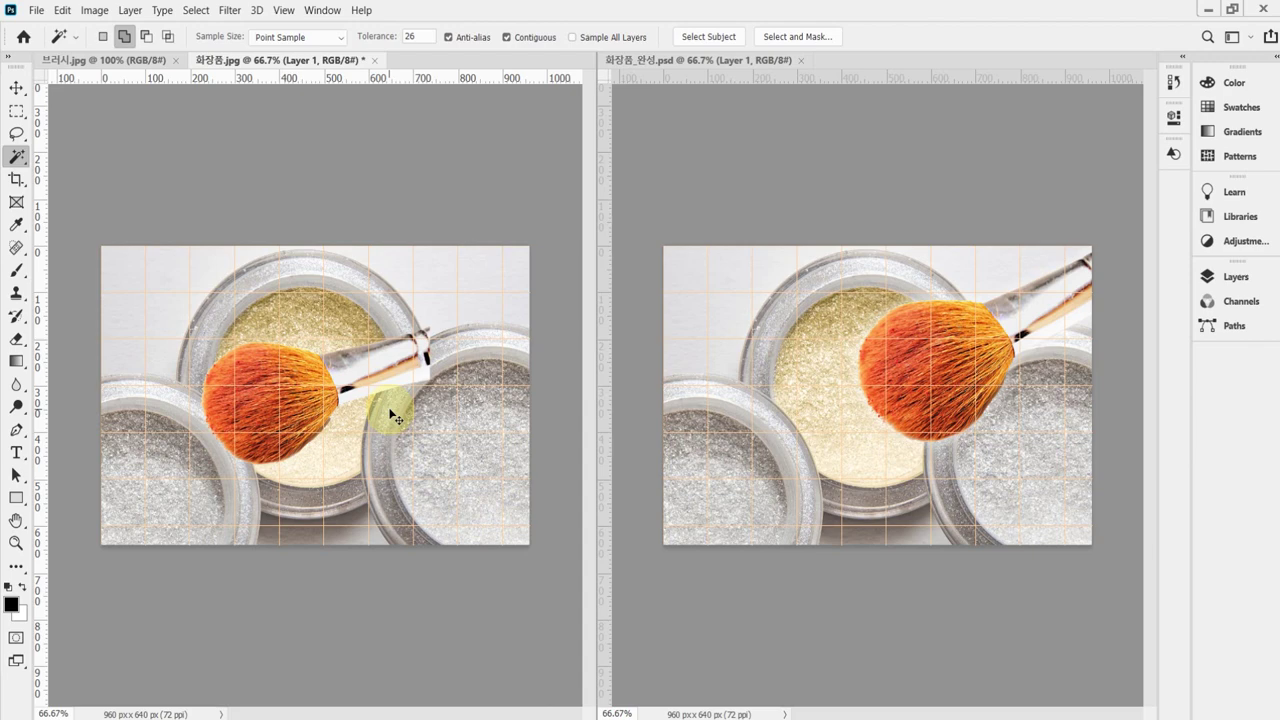
Free-transform the pasted brush: rotate it about -12.11°, enlarge it to about 113% and move its handle to the photo's upper-right corner
{"action": "key", "text": "ctrl+t"}
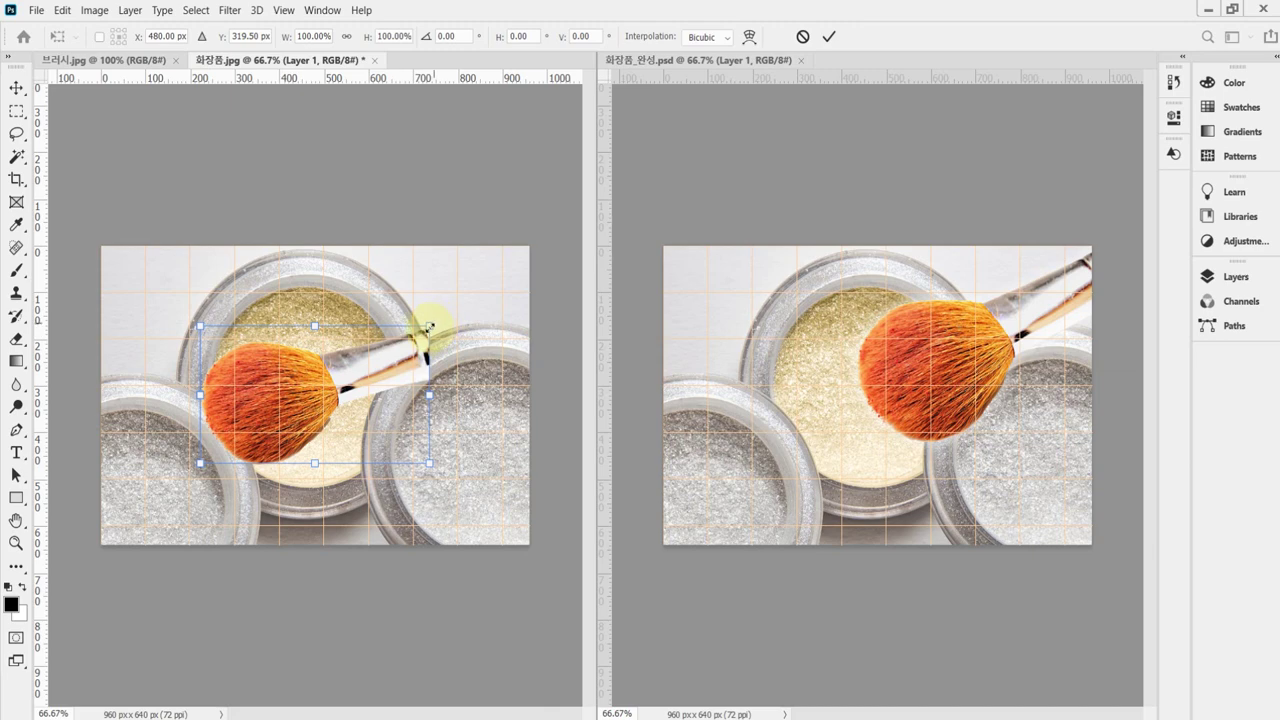
{"action": "mouse_move", "coordinate": [400, 362]}
{"action": "left_mouse_down"}
{"action": "mouse_move", "coordinate": [477, 337]}
{"action": "mouse_move", "coordinate": [521, 290]}
{"action": "mouse_move", "coordinate": [497, 297]}
{"action": "left_mouse_up"}
{"action": "left_click_drag", "start_coordinate": [300, 398], "coordinate": [270, 418]}
{"action": "mouse_move", "coordinate": [414, 529]}
{"action": "left_mouse_down"}
{"action": "mouse_move", "coordinate": [463, 505]}
{"action": "mouse_move", "coordinate": [443, 509]}
{"action": "left_mouse_up"}
{"action": "mouse_move", "coordinate": [437, 323]}
{"action": "left_mouse_down"}
{"action": "mouse_move", "coordinate": [483, 328]}
{"action": "mouse_move", "coordinate": [474, 338]}
{"action": "left_mouse_up"}
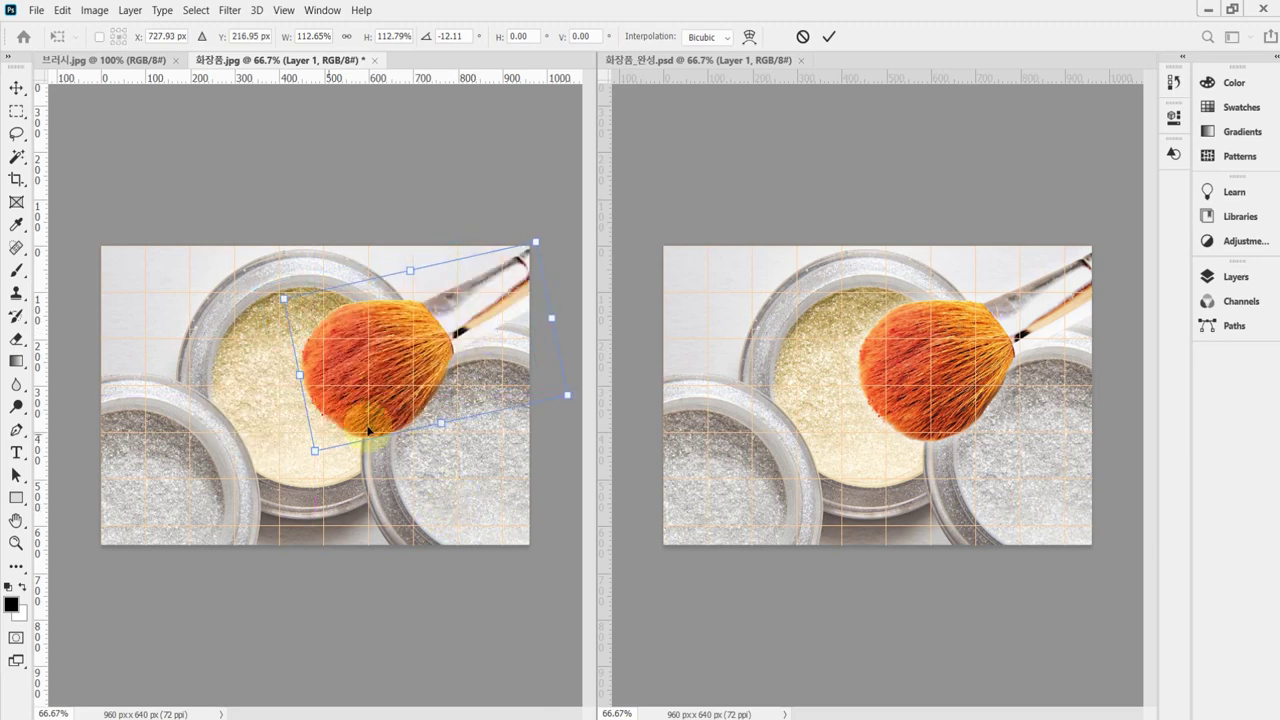
Fine-tune the brush's position, enlarge it to about 117% to match the finished example, and apply the transformation
{"action": "left_click_drag", "start_coordinate": [314, 449], "coordinate": [316, 444]}
{"action": "mouse_move", "coordinate": [477, 325]}
{"action": "left_mouse_down"}
{"action": "mouse_move", "coordinate": [467, 344]}
{"action": "mouse_move", "coordinate": [480, 335]}
{"action": "mouse_move", "coordinate": [488, 370]}
{"action": "left_mouse_up"}
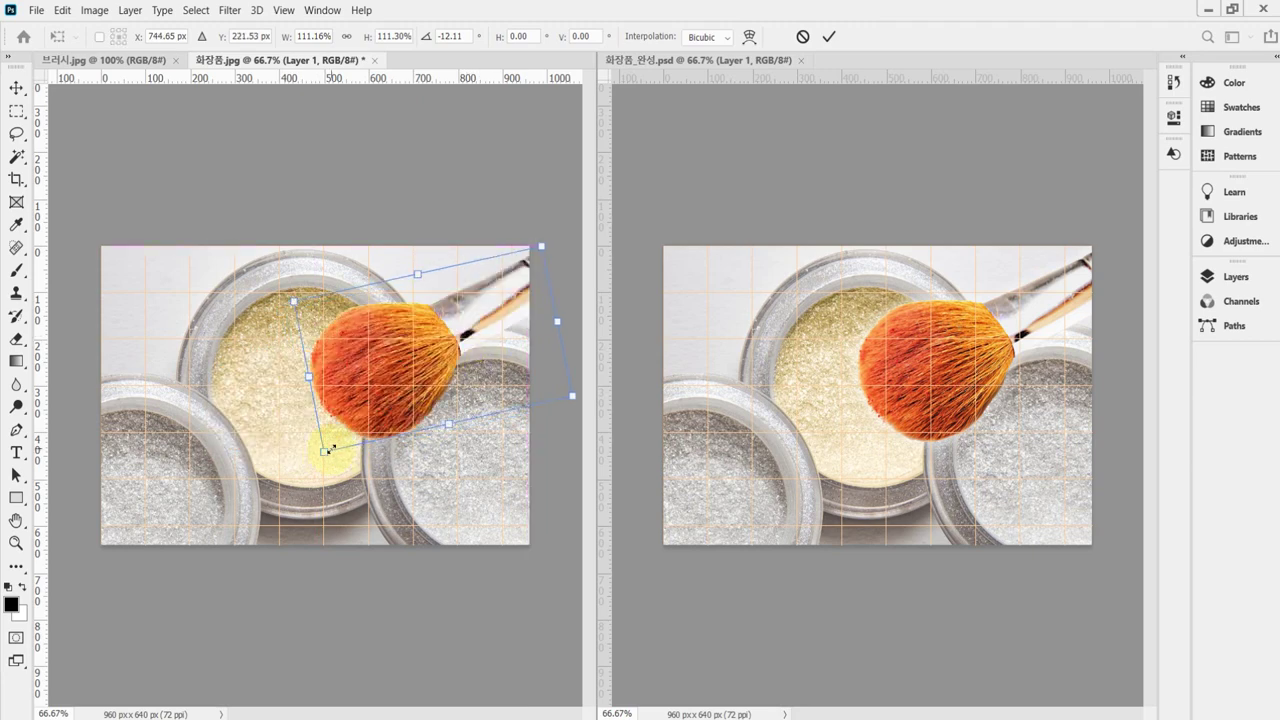
{"action": "left_click_drag", "start_coordinate": [331, 449], "coordinate": [321, 457]}
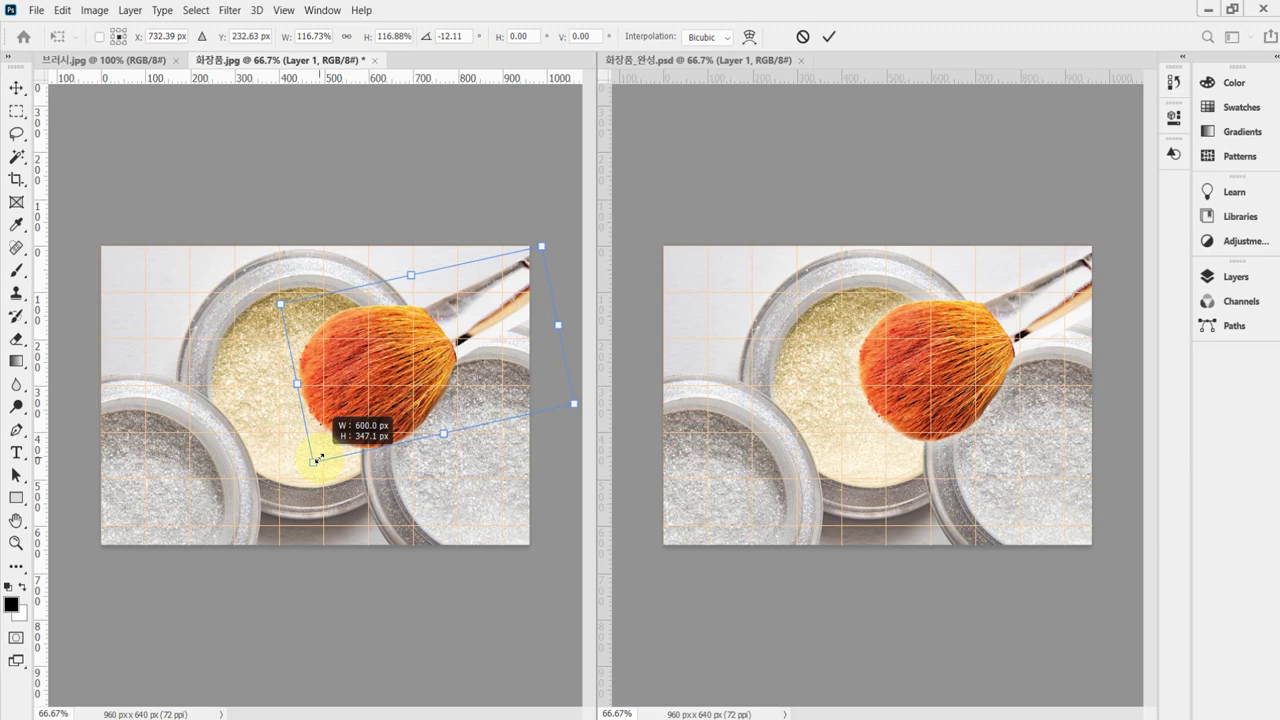
{"action": "left_click_drag", "start_coordinate": [321, 457], "coordinate": [317, 458]}
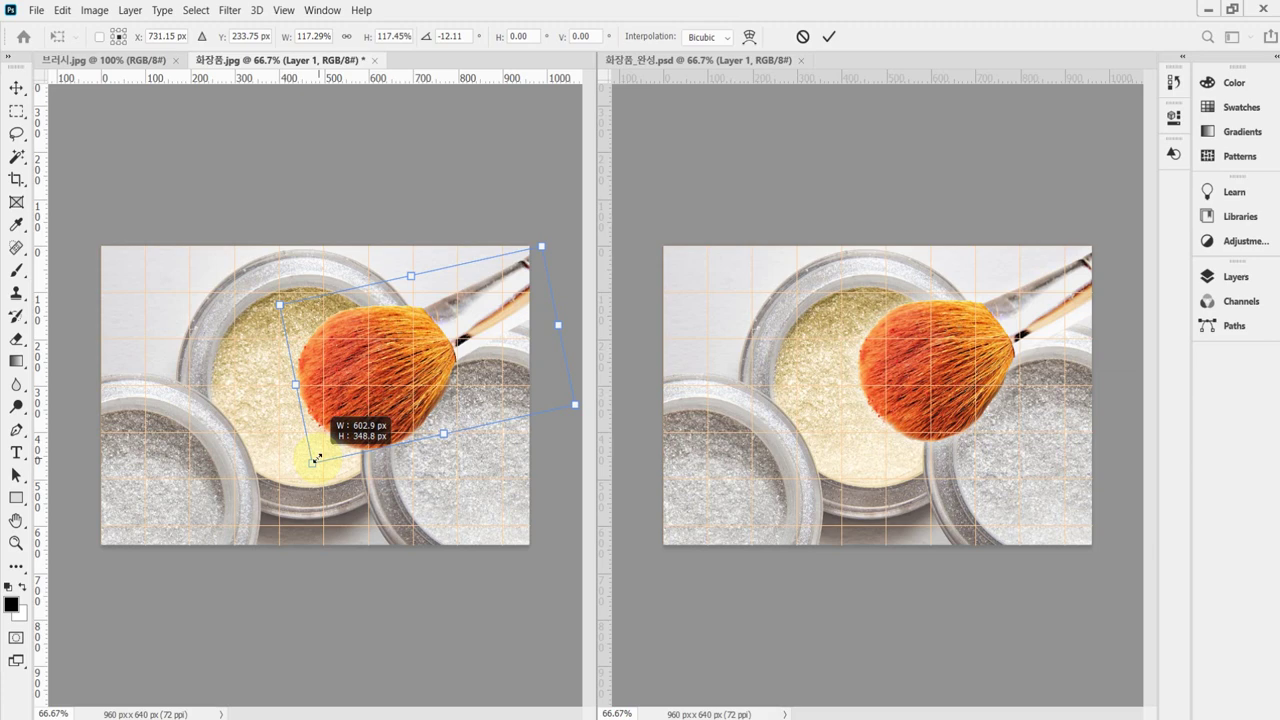
{"action": "left_click_drag", "start_coordinate": [313, 460], "coordinate": [313, 460]}
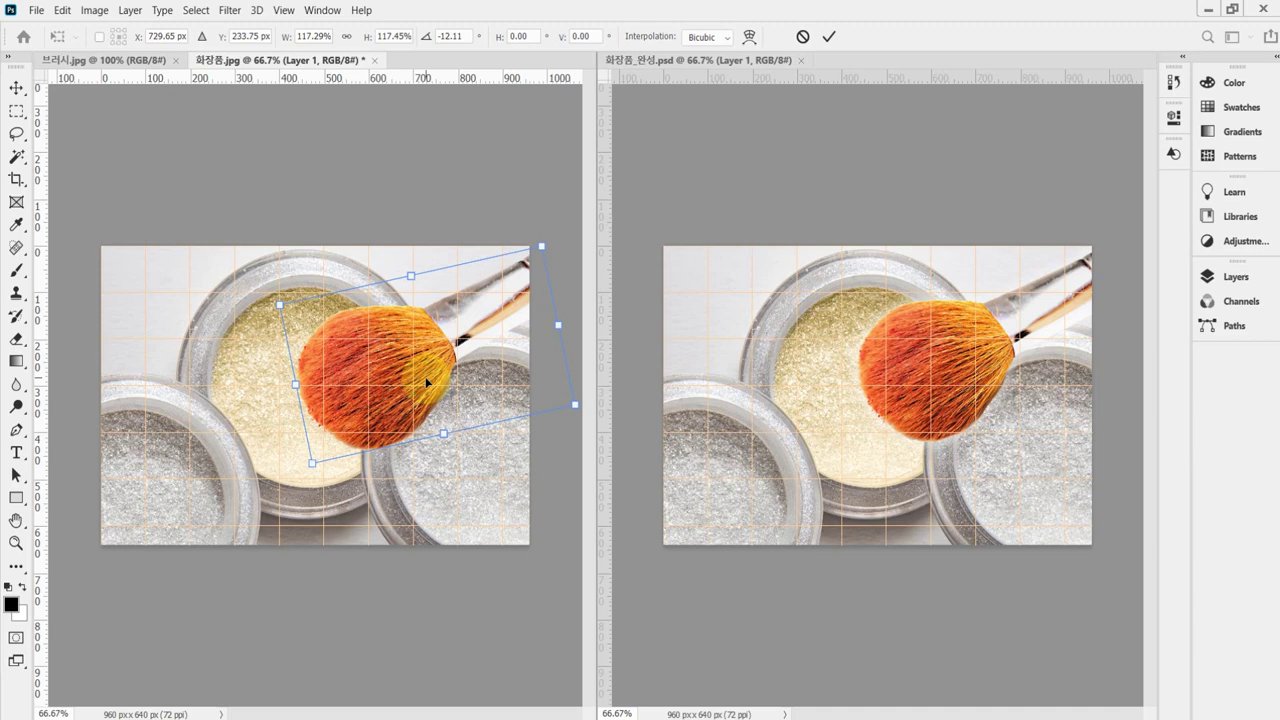
{"action": "key", "text": "Return"}
{"action": "key", "text": "w"}
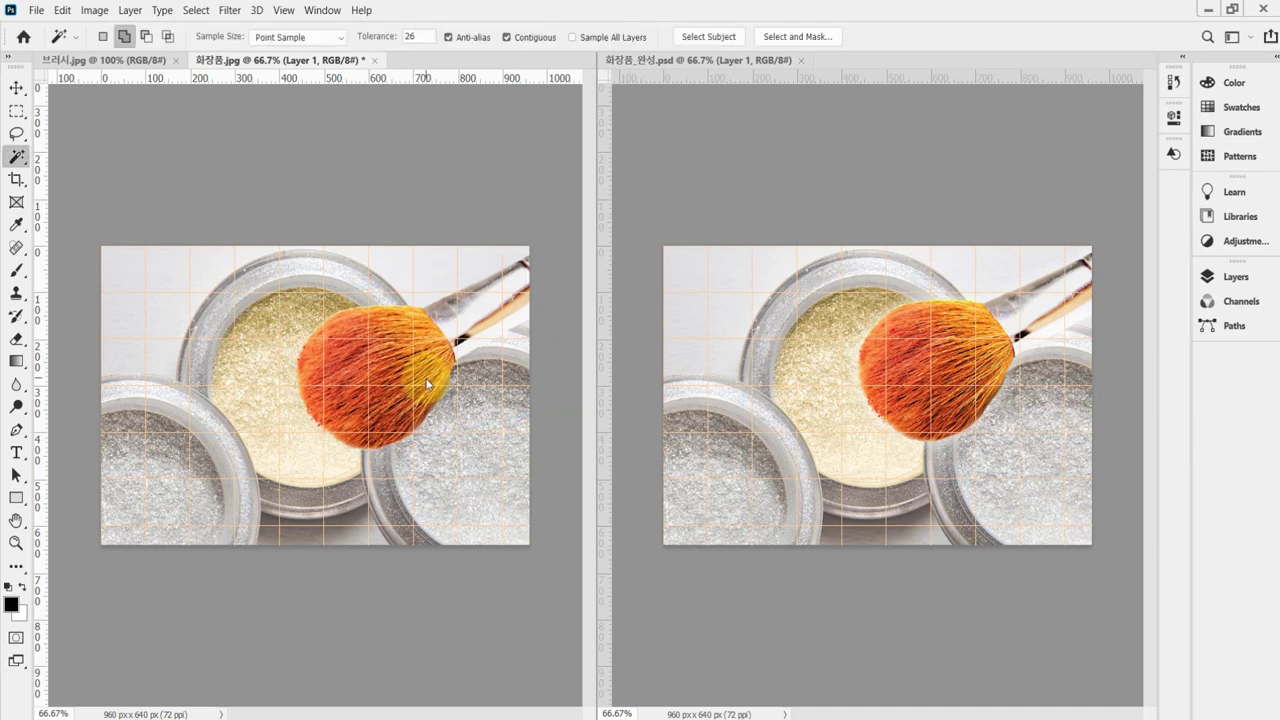
{"action": "left_click", "coordinate": [450, 356]}
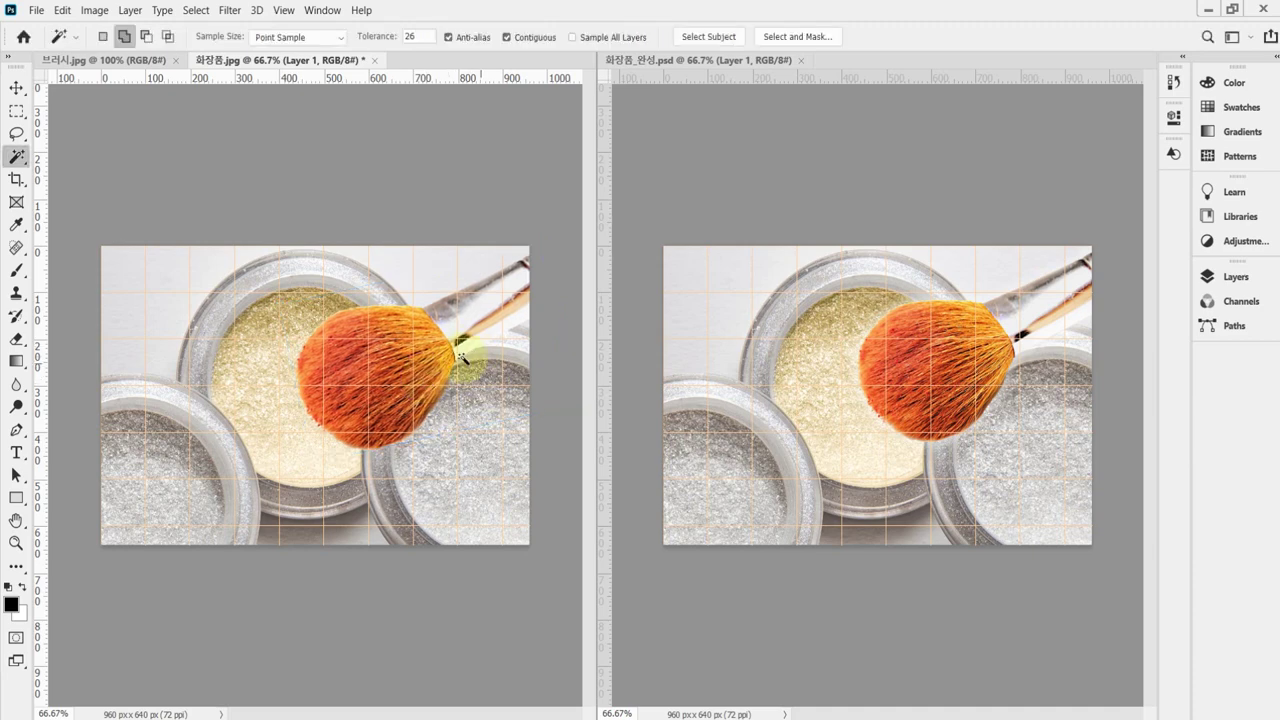
Open the layer style settings of the brush layer and enable the Outer Glow effect
{"action": "left_click", "coordinate": [1208, 277]}
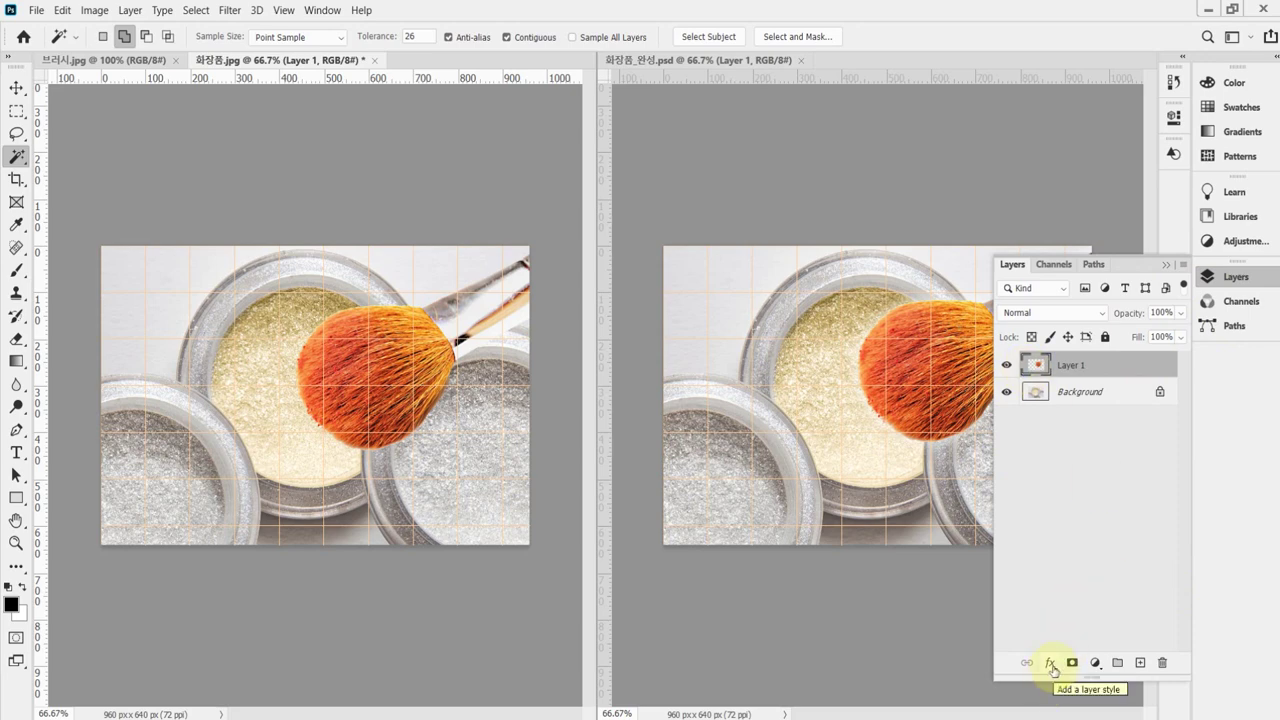
{"action": "double_click", "coordinate": [1037, 365]}
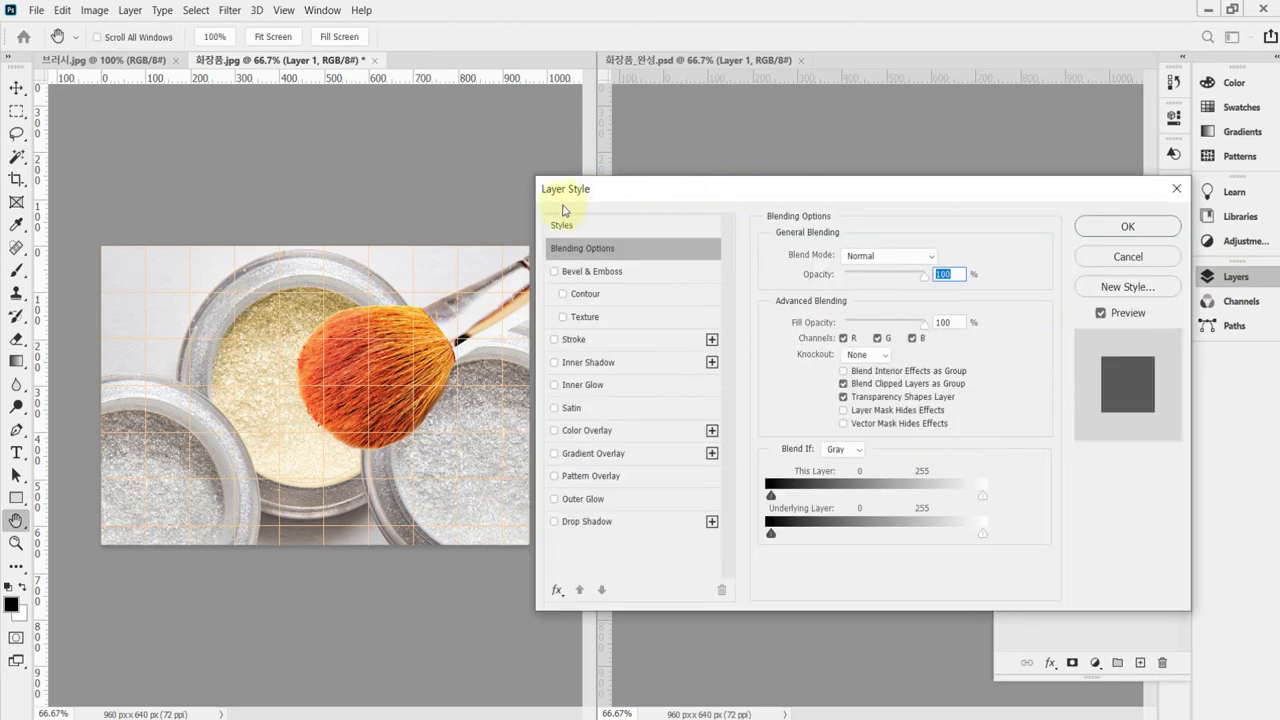
{"action": "left_click_drag", "start_coordinate": [645, 193], "coordinate": [726, 111]}
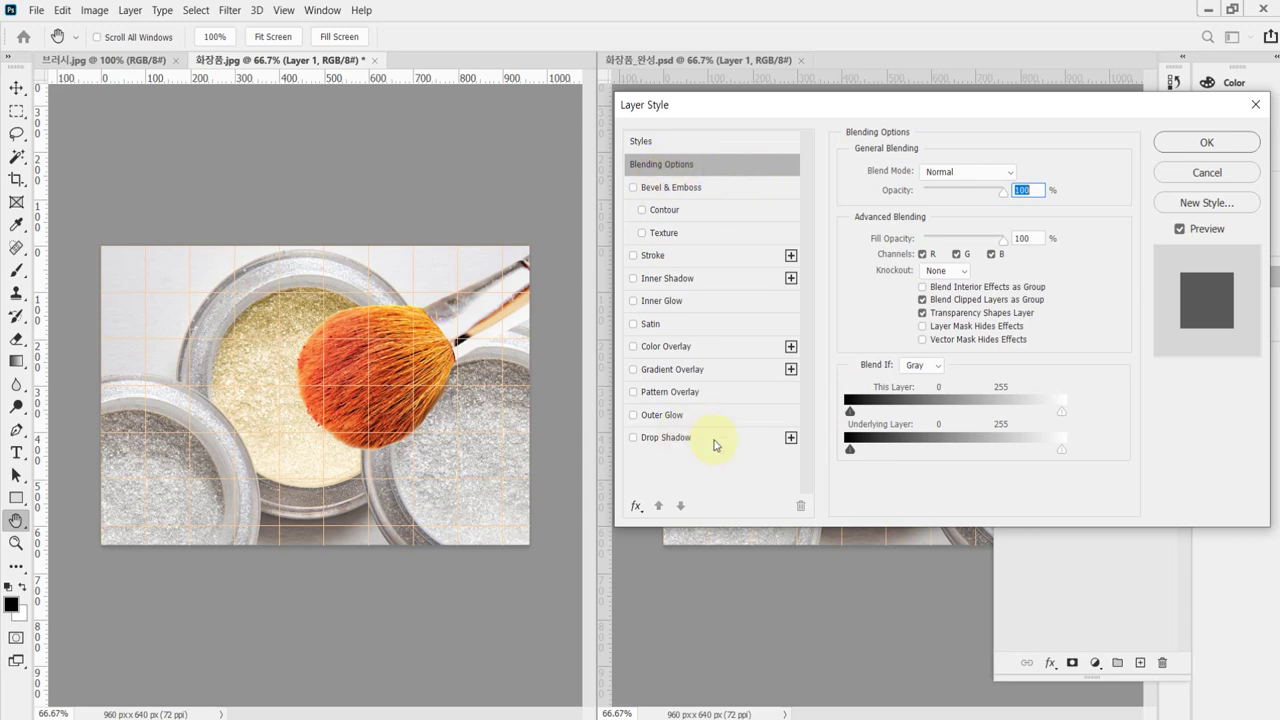
{"action": "left_click", "coordinate": [670, 415]}
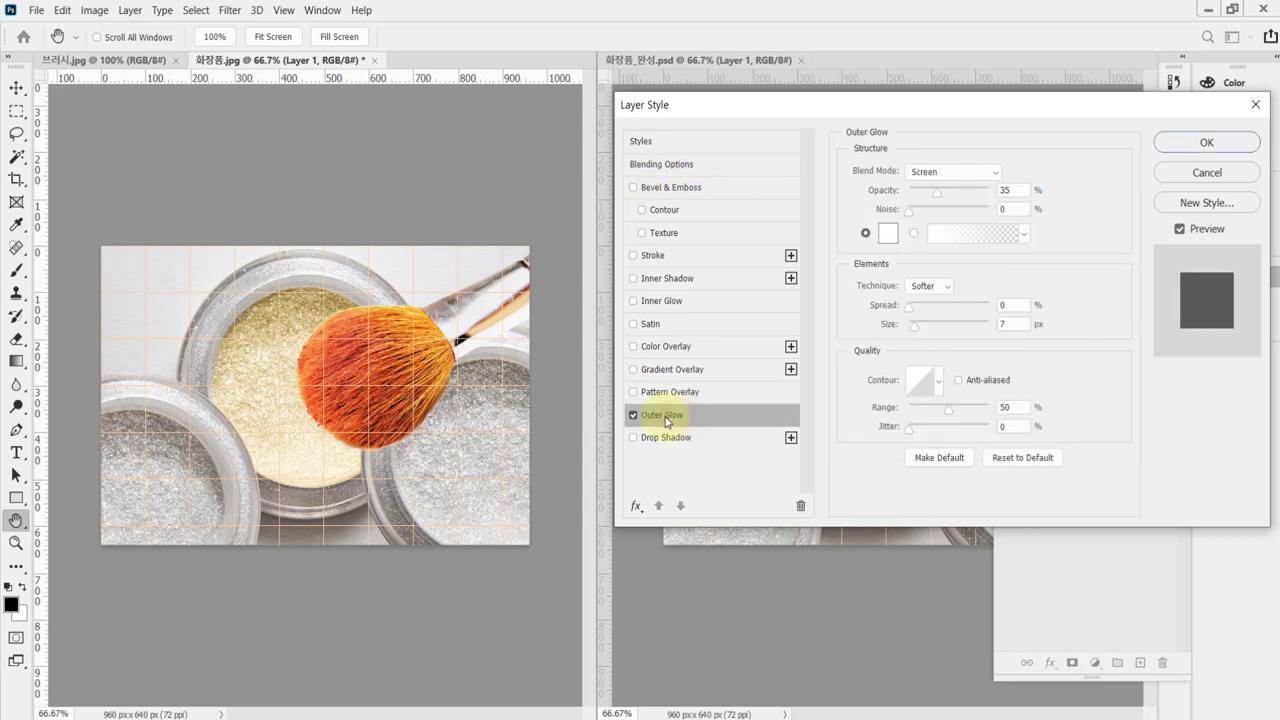
{"action": "left_click_drag", "start_coordinate": [959, 112], "coordinate": [818, 37]}
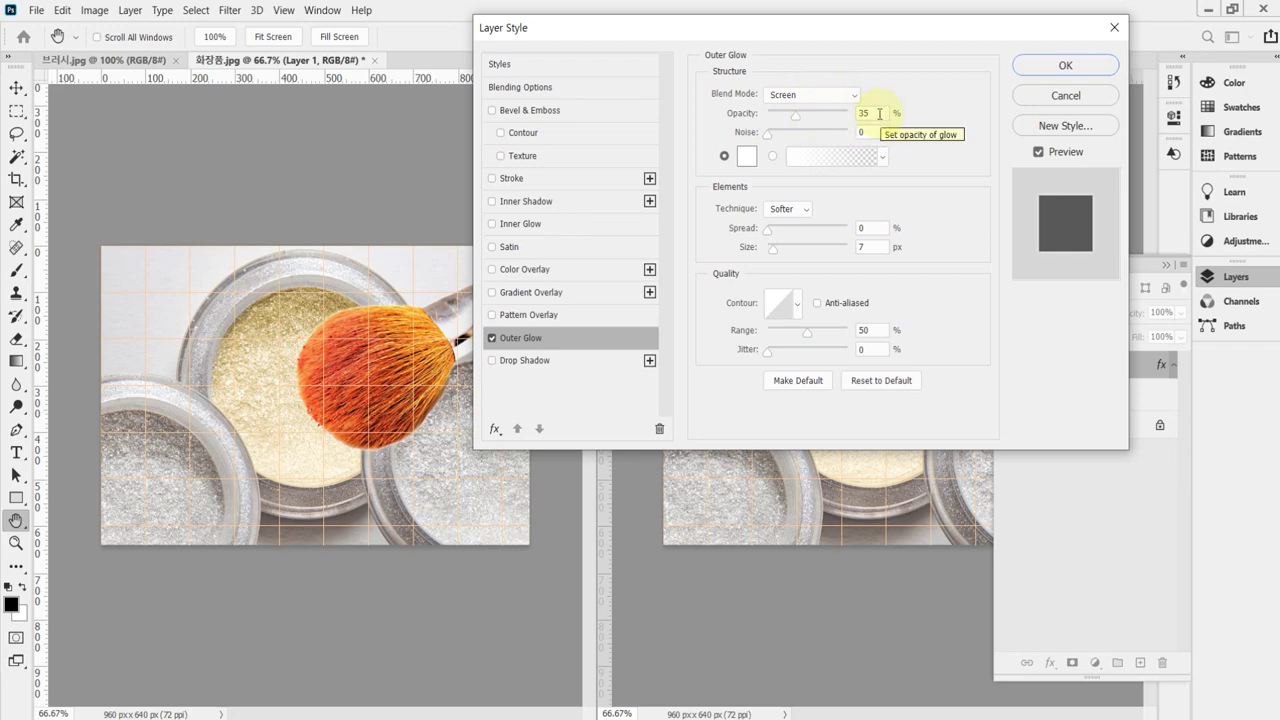
Set the Outer Glow's spread to 10% and its size to 35 px, and apply the style to the brush layer
{"action": "left_click", "coordinate": [879, 113]}
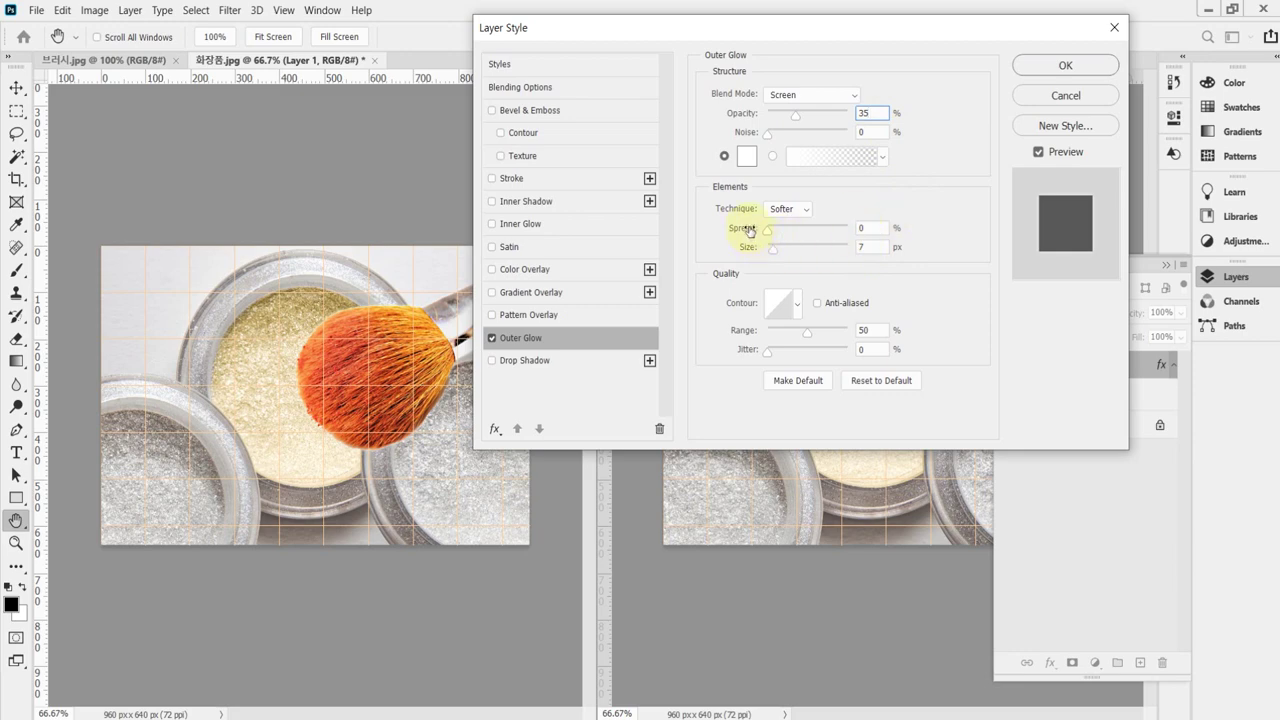
{"action": "left_click", "coordinate": [873, 226]}
{"action": "type", "text": "10"}
{"action": "key", "text": "Tab"}
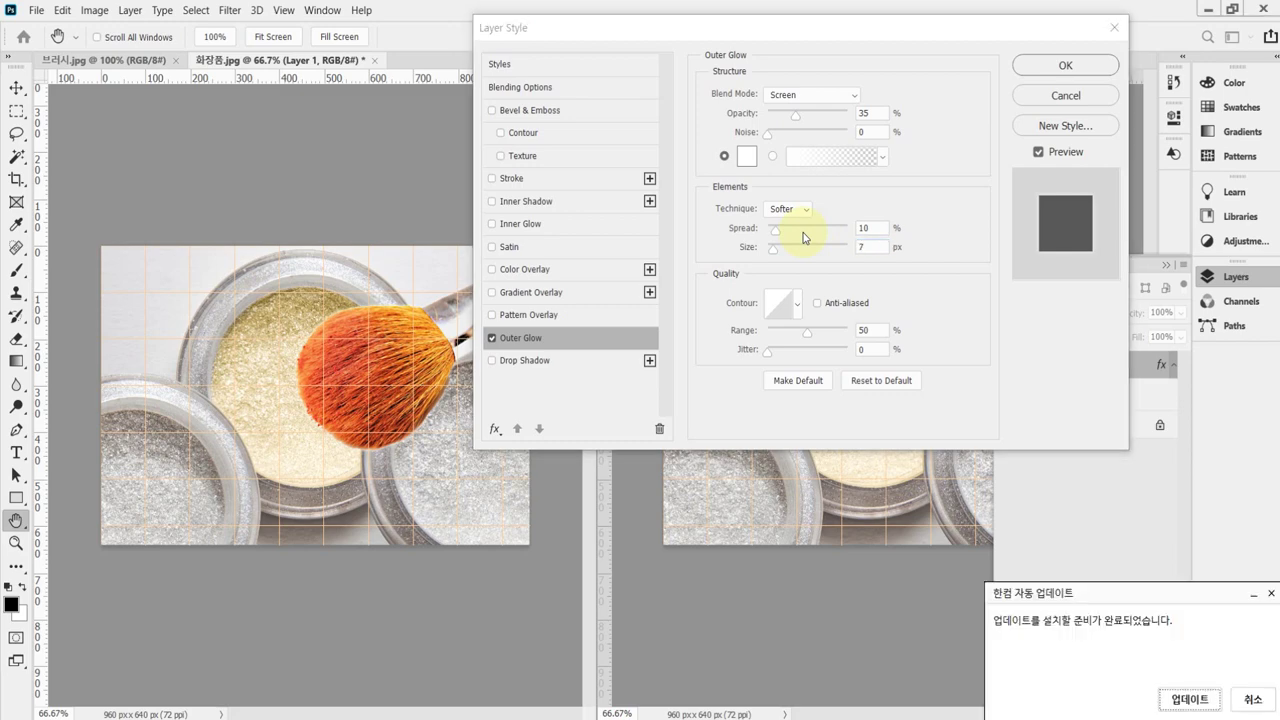
{"action": "double_click", "coordinate": [871, 246]}
{"action": "type", "text": "3"}
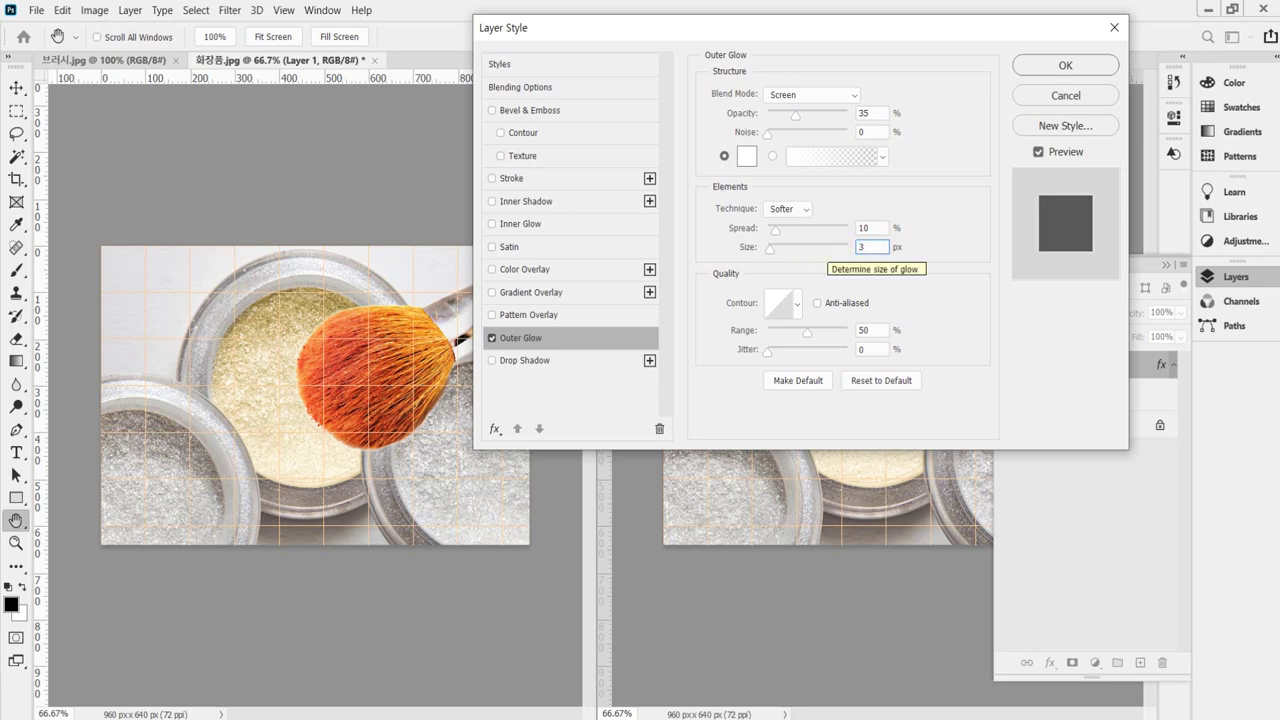
{"action": "type", "text": "5"}
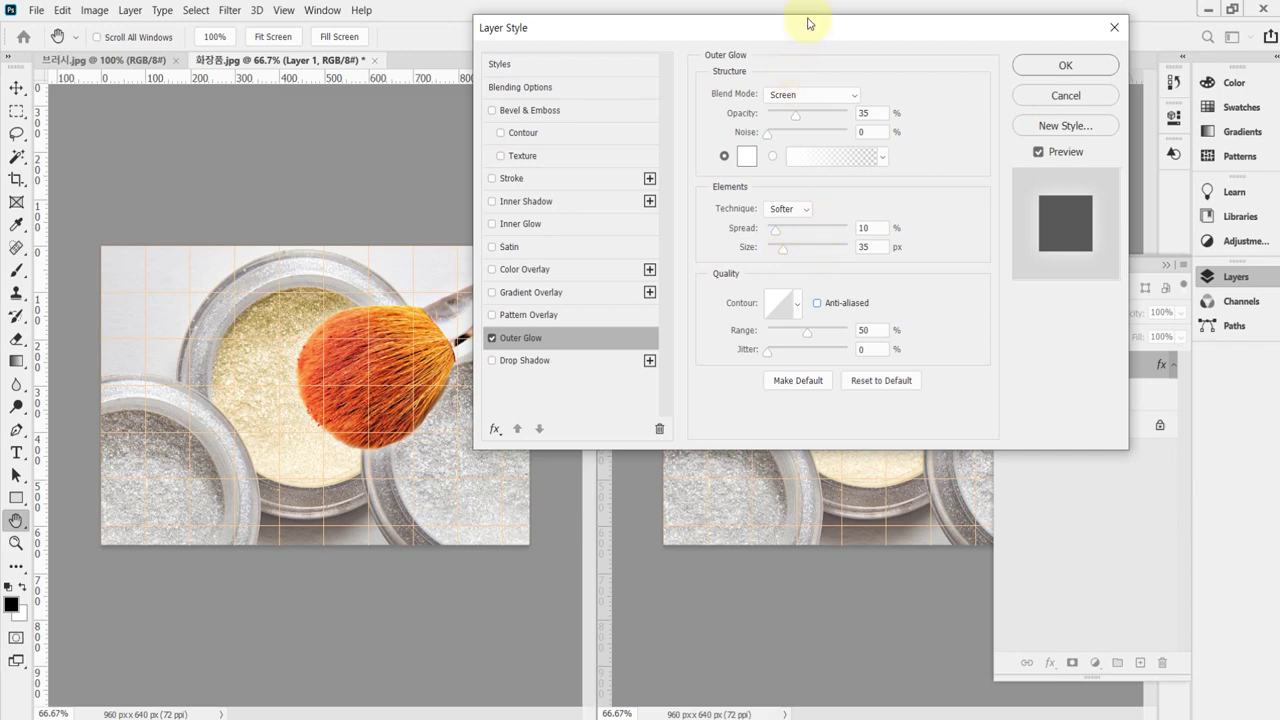
{"action": "left_click_drag", "start_coordinate": [820, 9], "coordinate": [705, 411]}
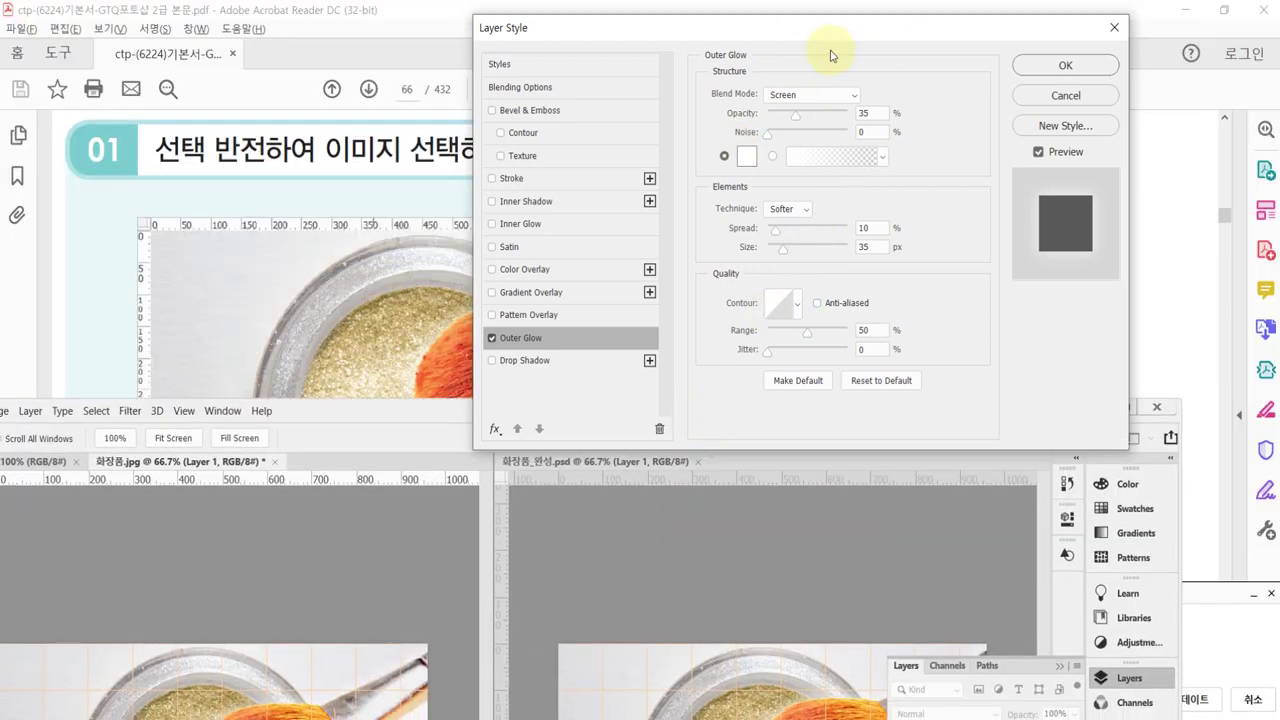
{"action": "double_click", "coordinate": [440, 412]}
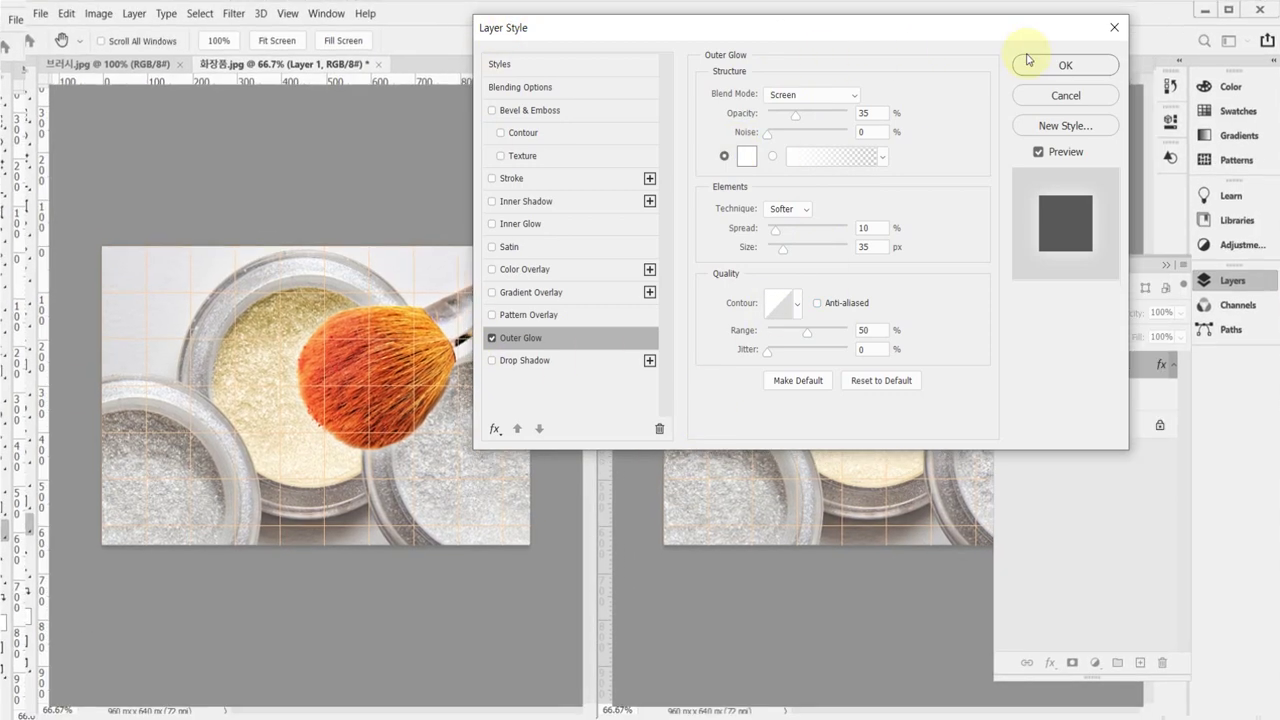
{"action": "left_click", "coordinate": [1068, 67]}
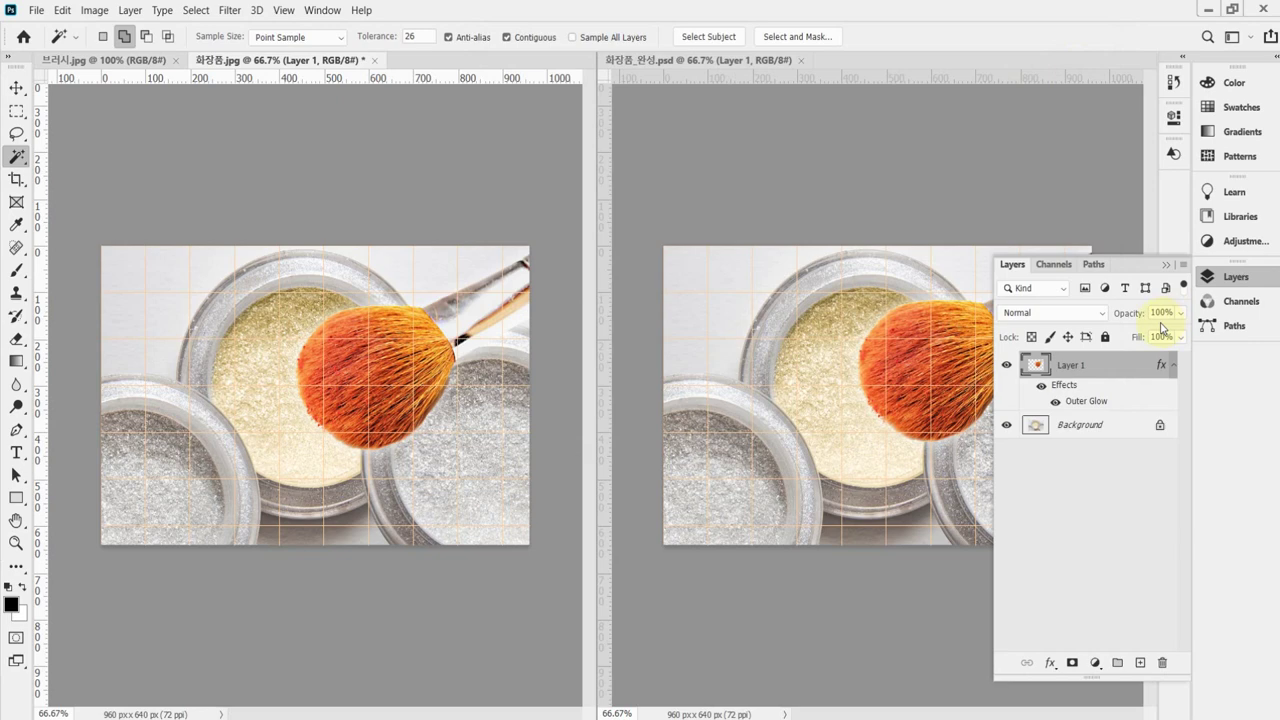
{"action": "left_click", "coordinate": [1252, 284]}
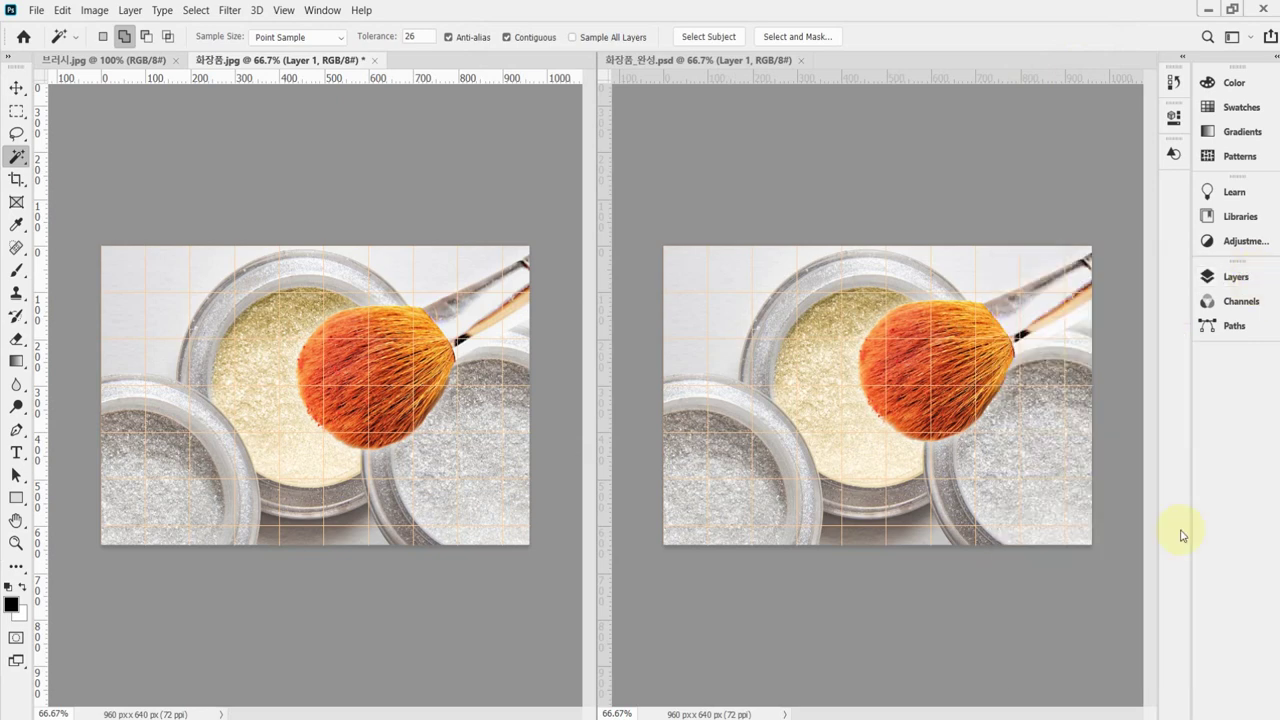
Reopen the brush layer's Outer Glow settings and compare the image with the effect preview off and on
{"action": "left_click", "coordinate": [1232, 277]}
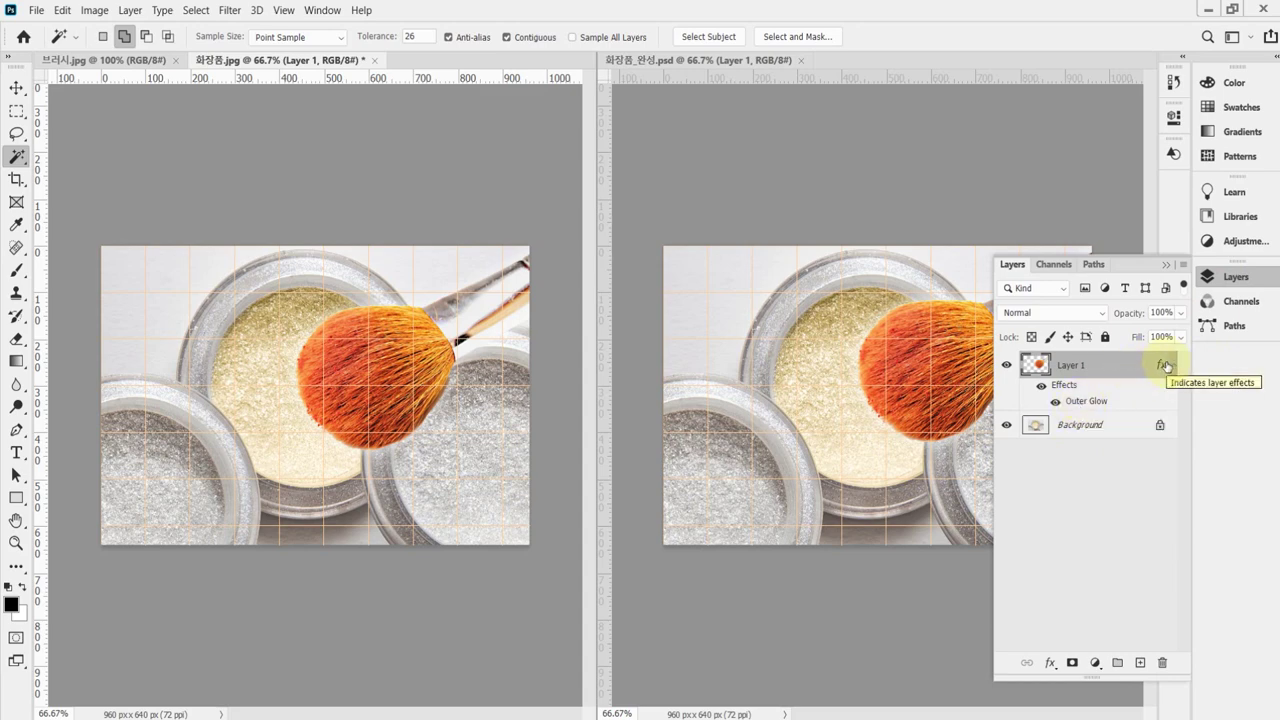
{"action": "double_click", "coordinate": [1077, 402]}
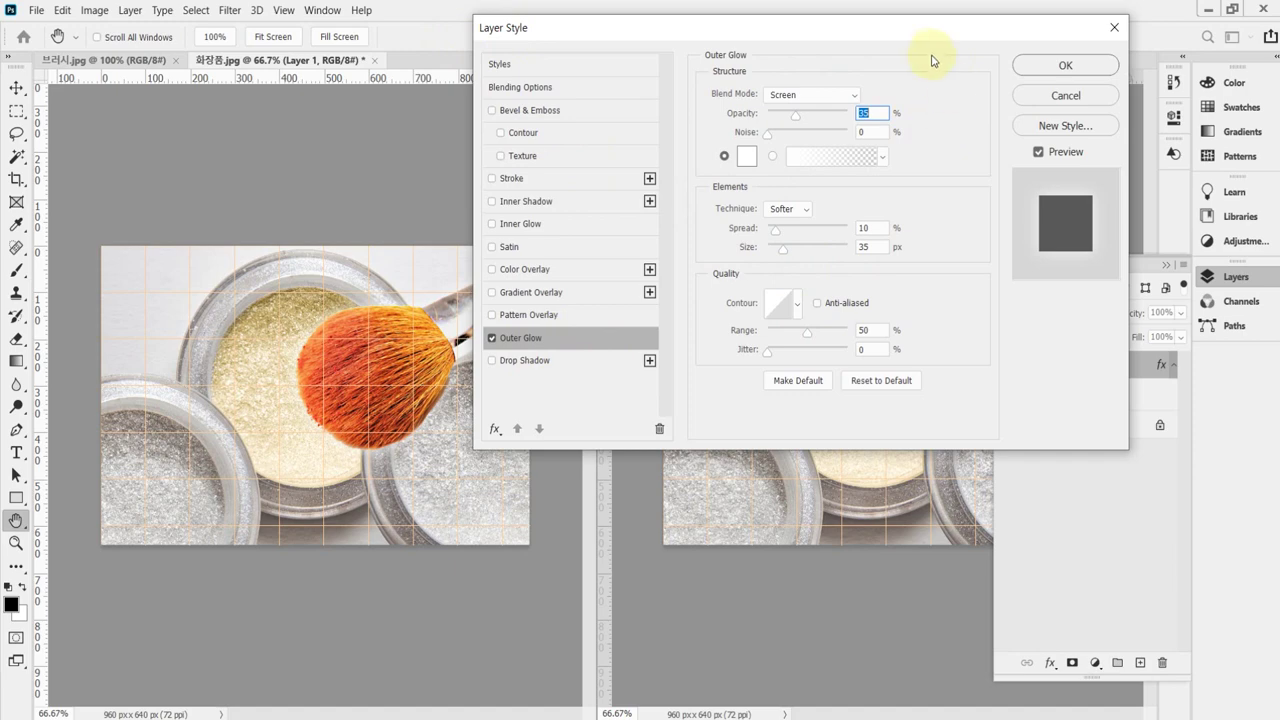
{"action": "left_click_drag", "start_coordinate": [914, 29], "coordinate": [959, 252]}
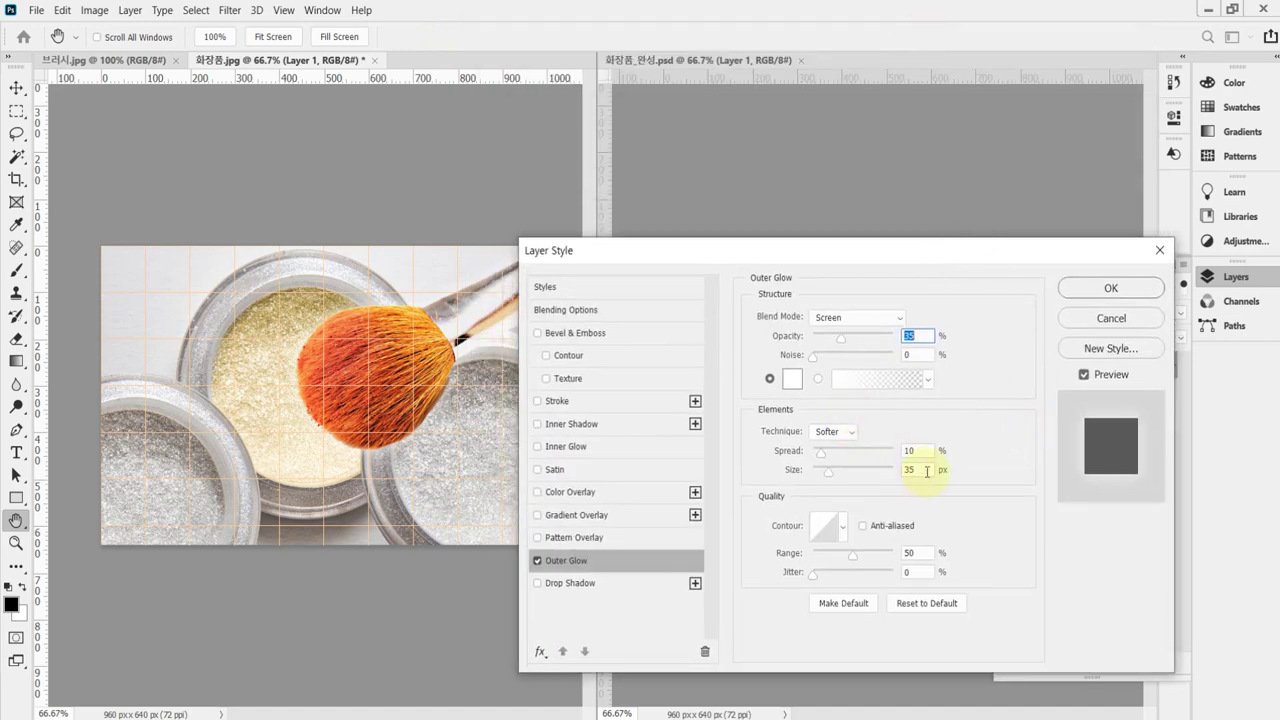
{"action": "left_click", "coordinate": [1084, 376]}
{"action": "left_click", "coordinate": [1084, 377]}
{"action": "left_click", "coordinate": [1112, 289]}
{"action": "key", "text": "w"}
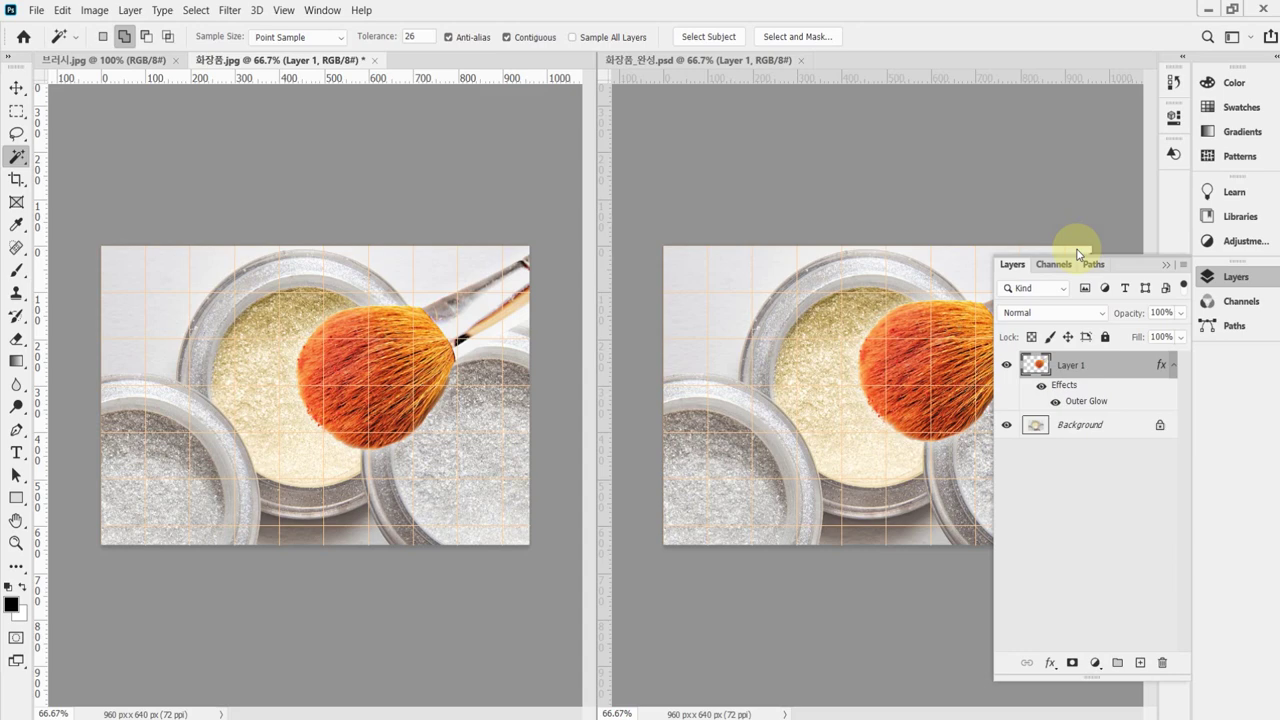
Hide the grid over the 화장품.jpg image to view the finished composite
{"action": "key", "text": "ctrl+apostrophe"}
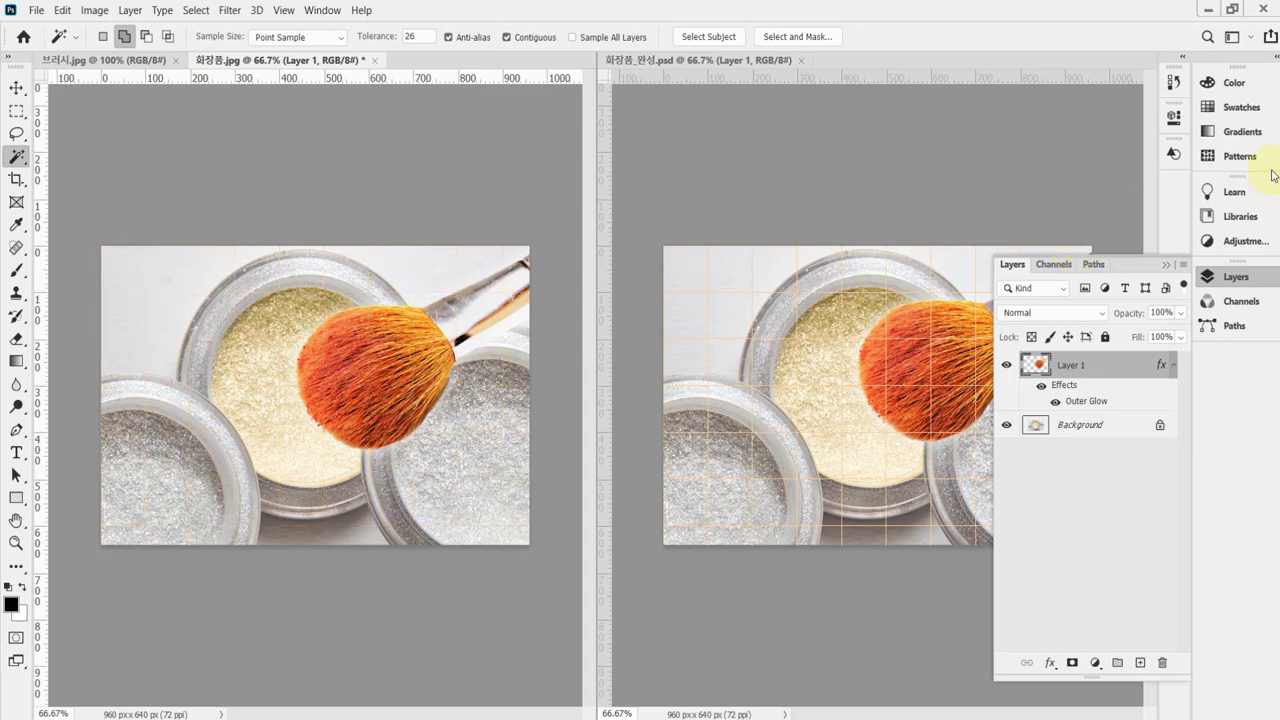
{"action": "left_click", "coordinate": [1236, 281]}
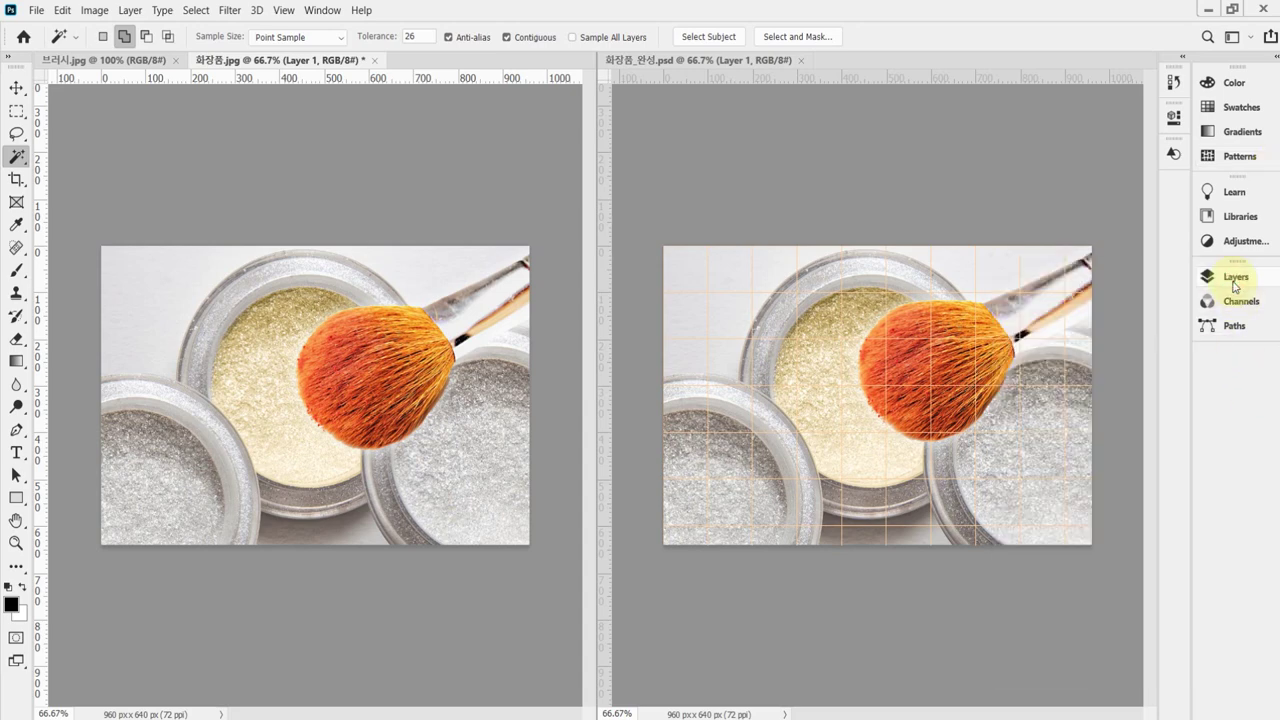